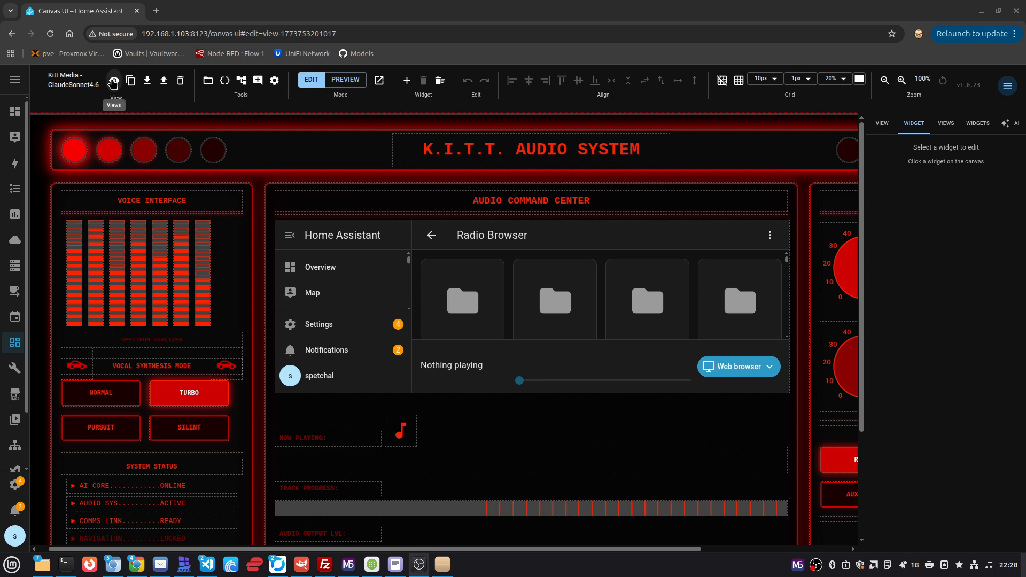
- Create a view named Video Test with background color #1a1a1a, reviewing the size presets but keeping Not defined (infinite canvas)
{"action": "left_click", "coordinate": [114, 82]}
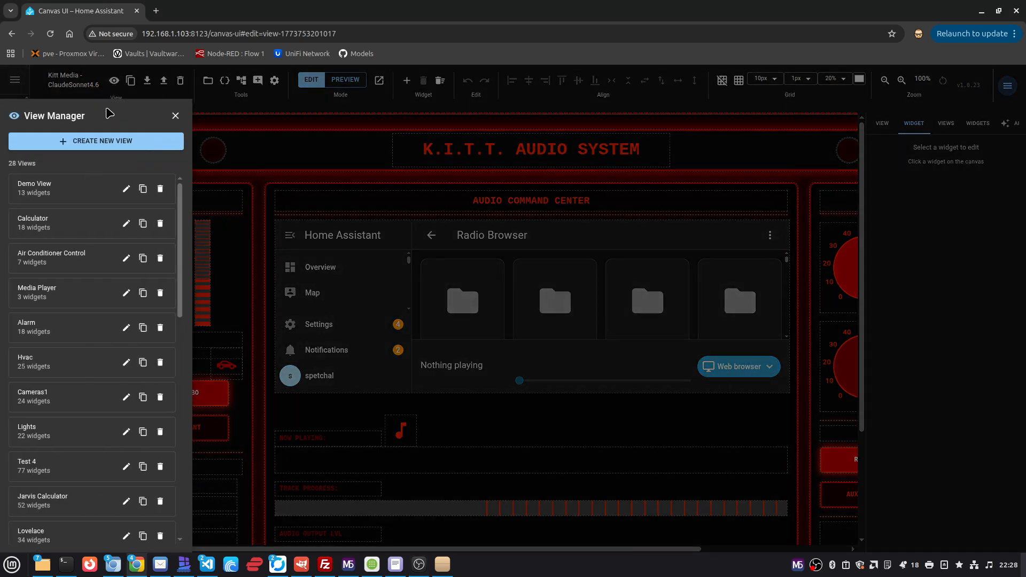
{"action": "left_click", "coordinate": [109, 142]}
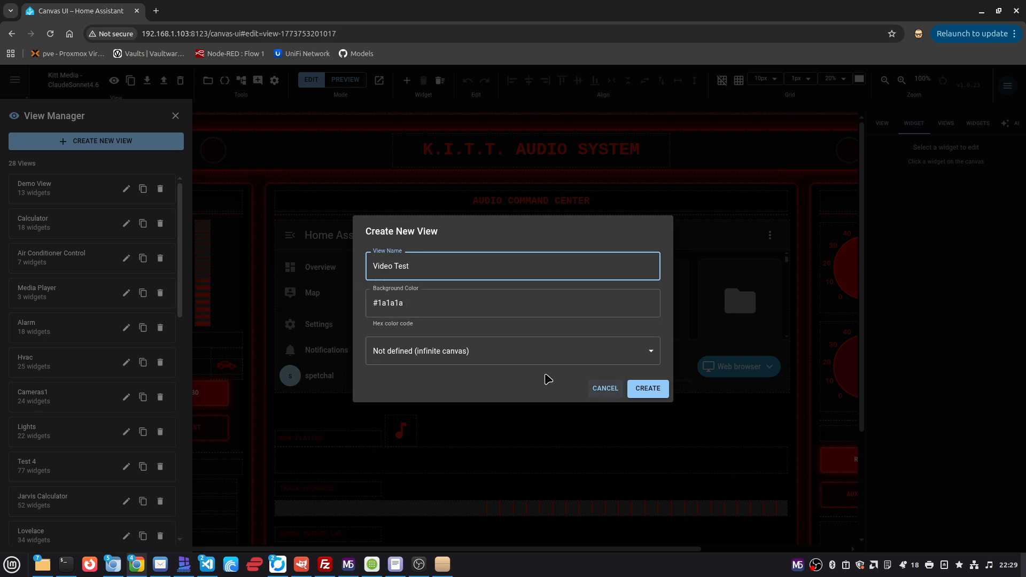
{"action": "left_click", "coordinate": [515, 362]}
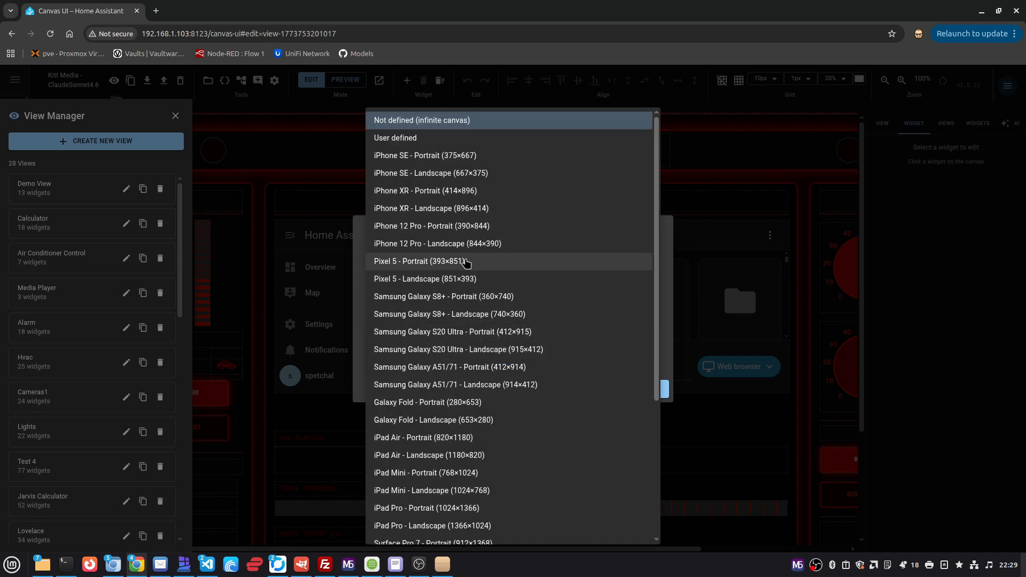
{"action": "scroll", "coordinate": [481, 267], "scroll_direction": "down", "scroll_amount": 4}
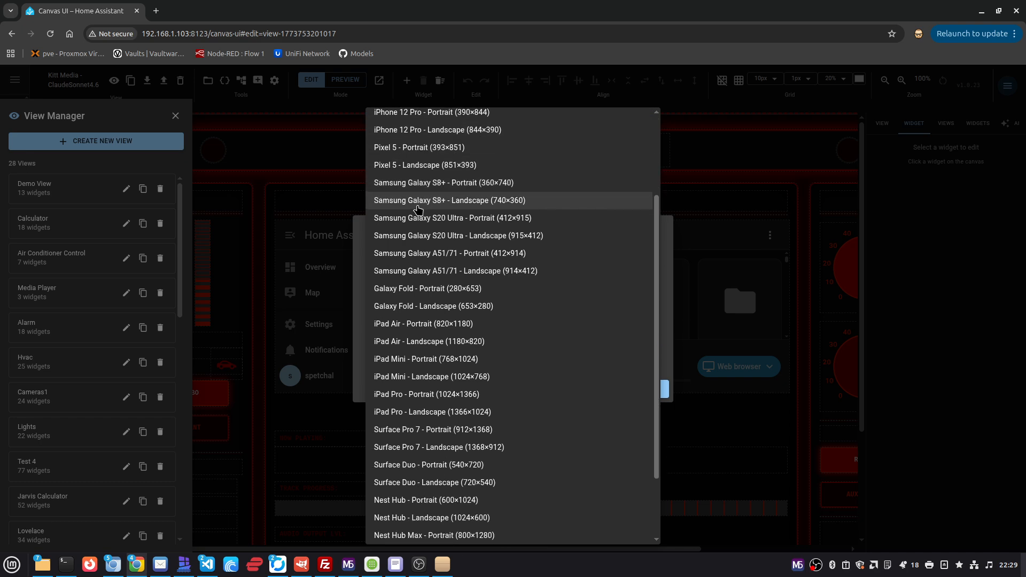
{"action": "scroll", "coordinate": [463, 462], "scroll_direction": "up", "scroll_amount": 3}
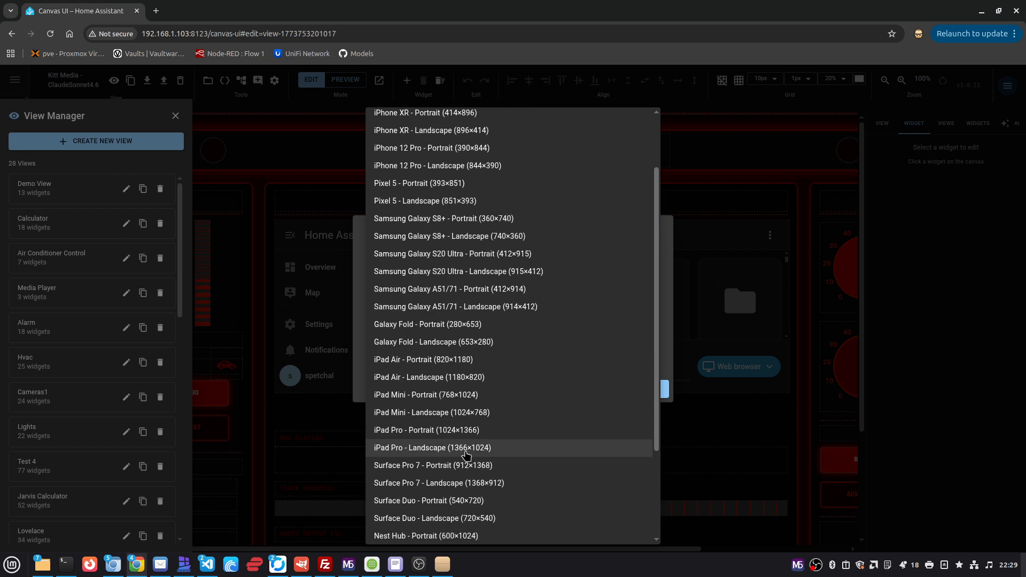
{"action": "scroll", "coordinate": [470, 455], "scroll_direction": "up", "scroll_amount": 2}
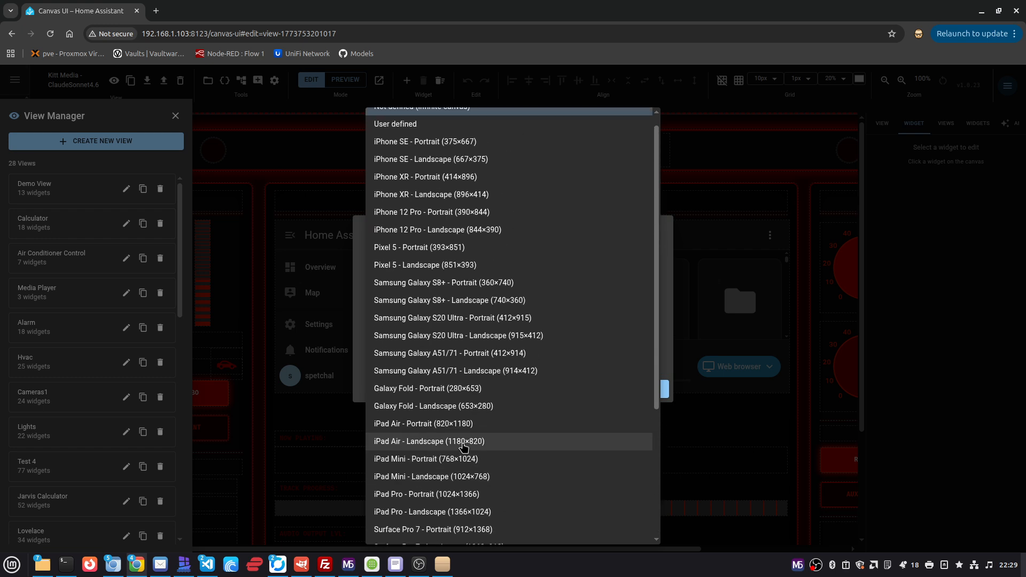
{"action": "scroll", "coordinate": [463, 448], "scroll_direction": "up", "scroll_amount": 1}
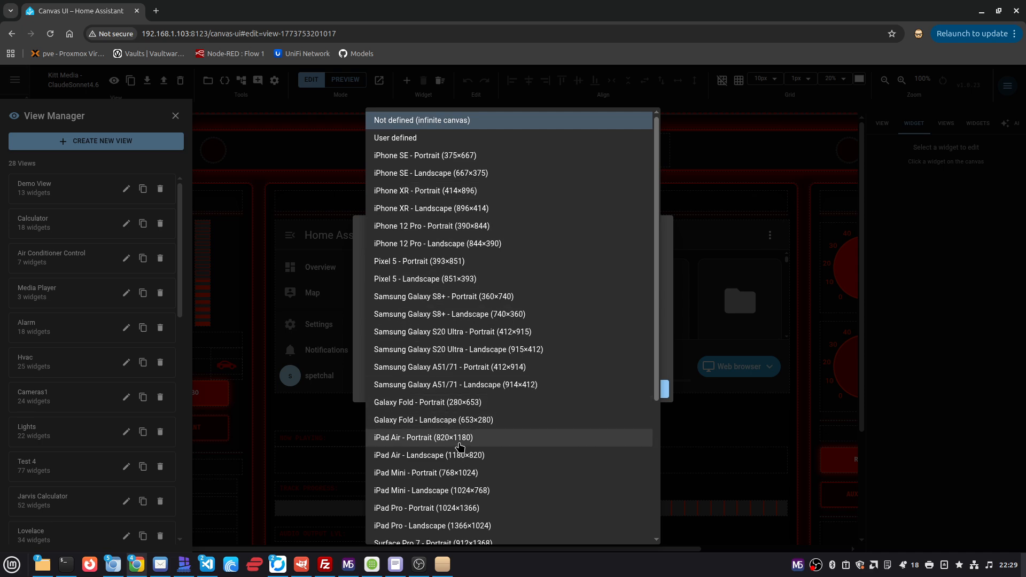
{"action": "scroll", "coordinate": [460, 439], "scroll_direction": "down", "scroll_amount": 4}
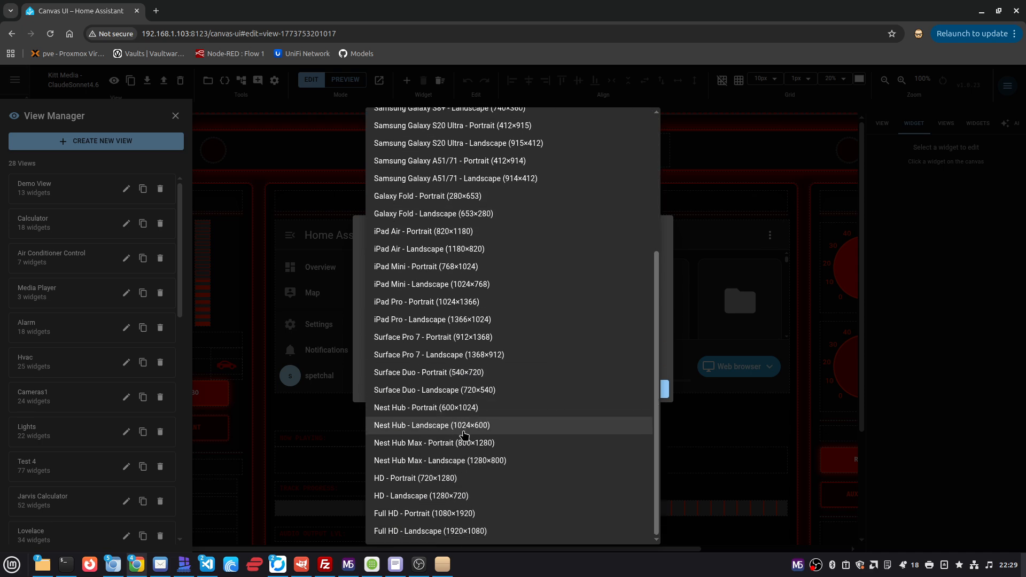
{"action": "scroll", "coordinate": [464, 434], "scroll_direction": "up", "scroll_amount": 4}
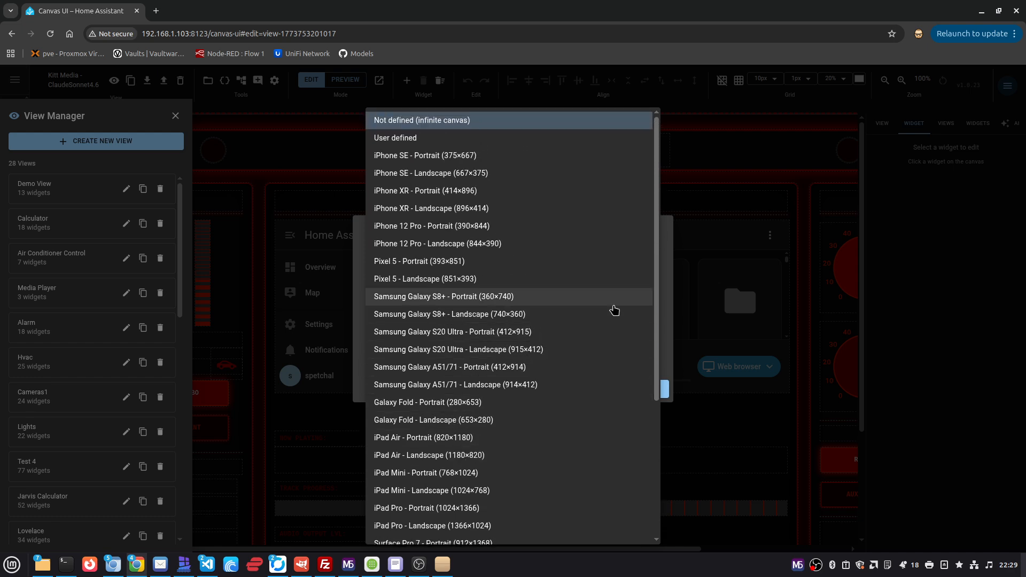
{"action": "left_click", "coordinate": [668, 283]}
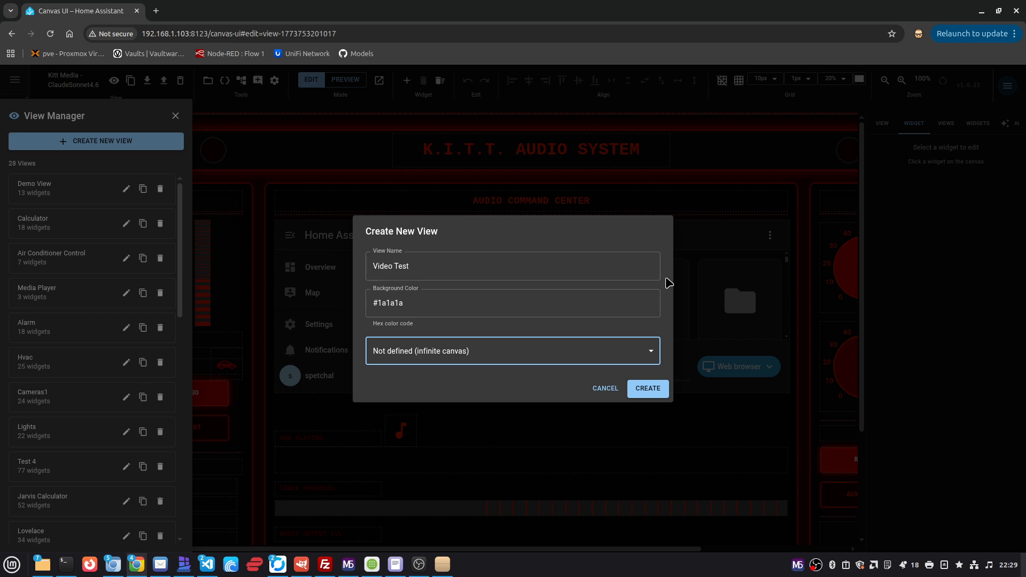
{"action": "left_click", "coordinate": [639, 391]}
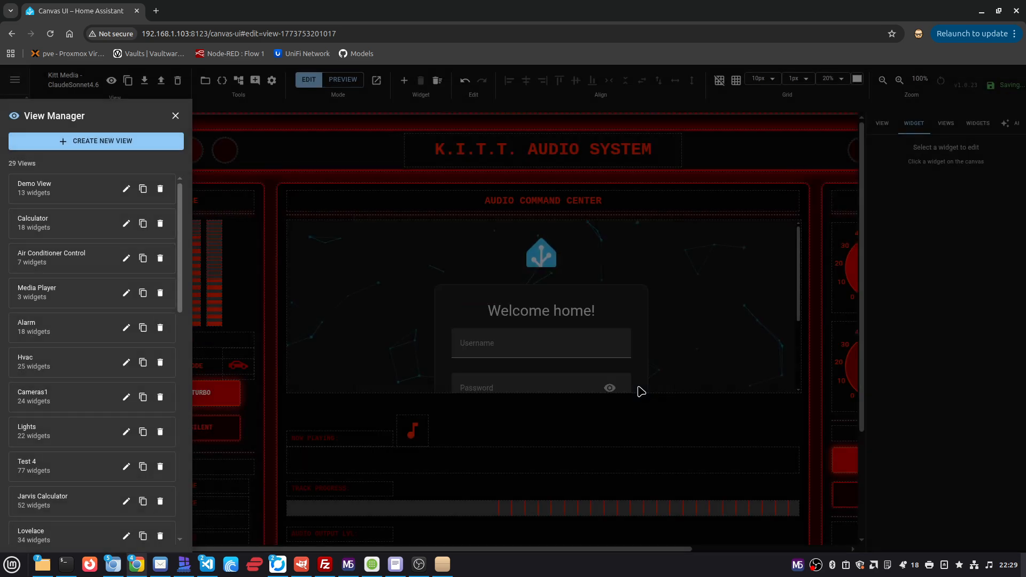
- Open the Video Test view for editing from the list of views
{"action": "left_click", "coordinate": [533, 347]}
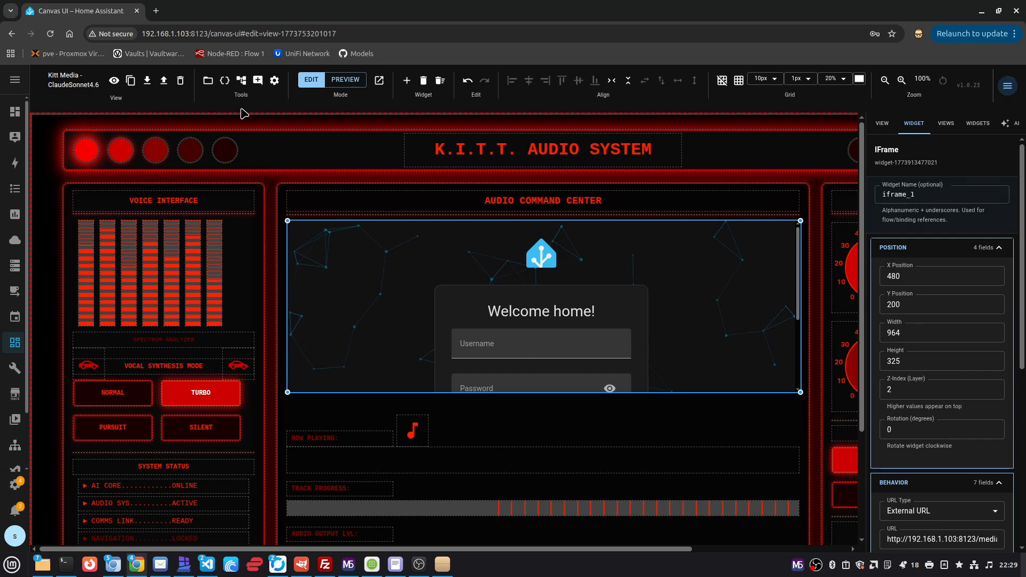
{"action": "left_click", "coordinate": [115, 82]}
{"action": "scroll", "coordinate": [91, 306], "scroll_direction": "down", "scroll_amount": 10}
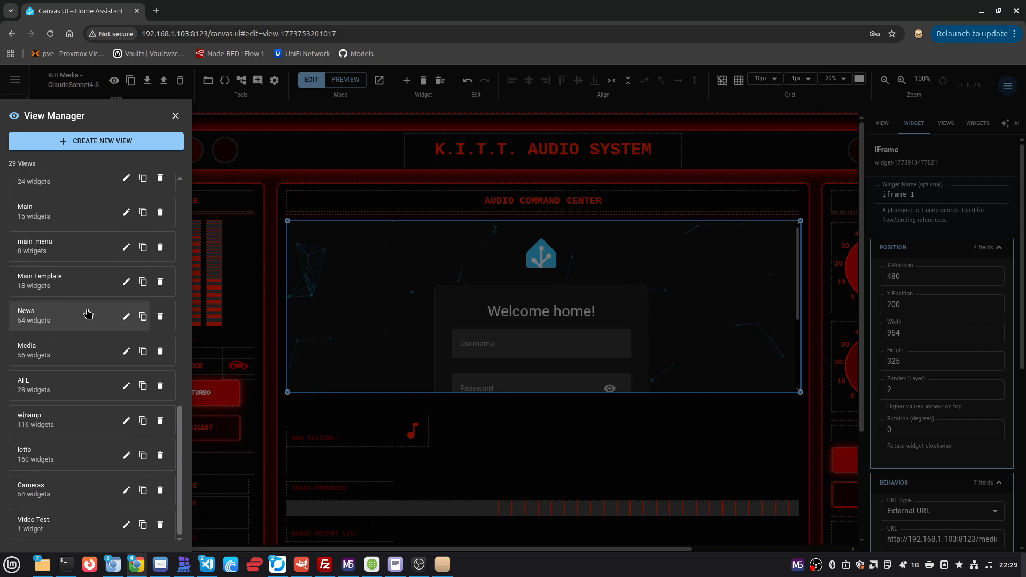
{"action": "left_click", "coordinate": [47, 524]}
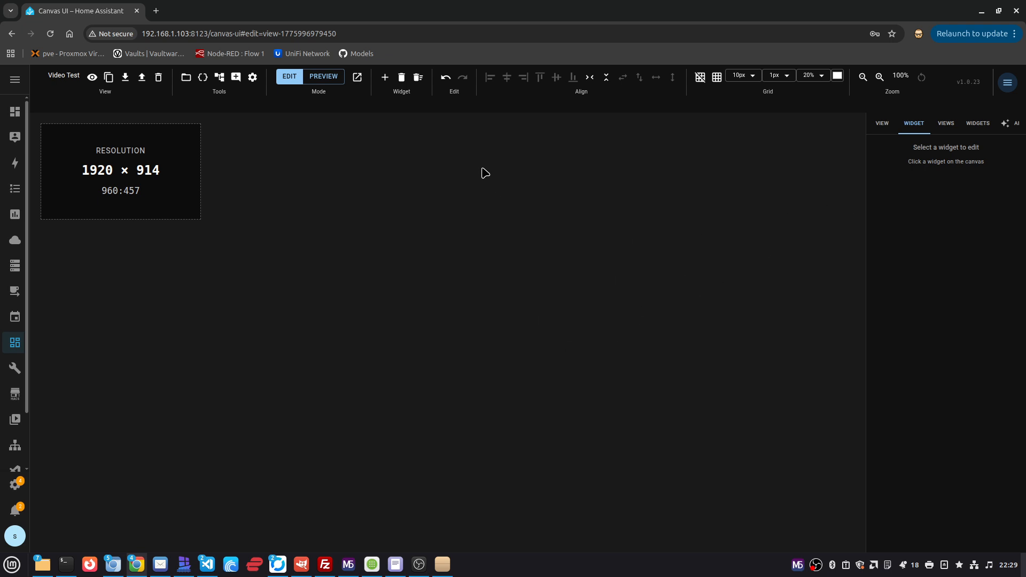
- Try to add a Button widget from the widget library to the Video Test view
{"action": "left_click", "coordinate": [385, 78]}
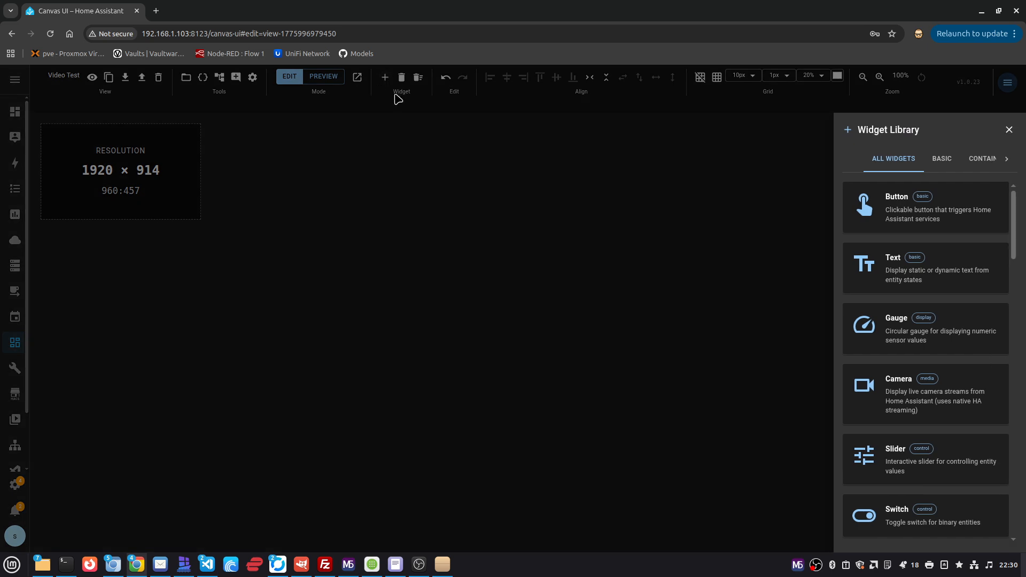
{"action": "left_click", "coordinate": [891, 209]}
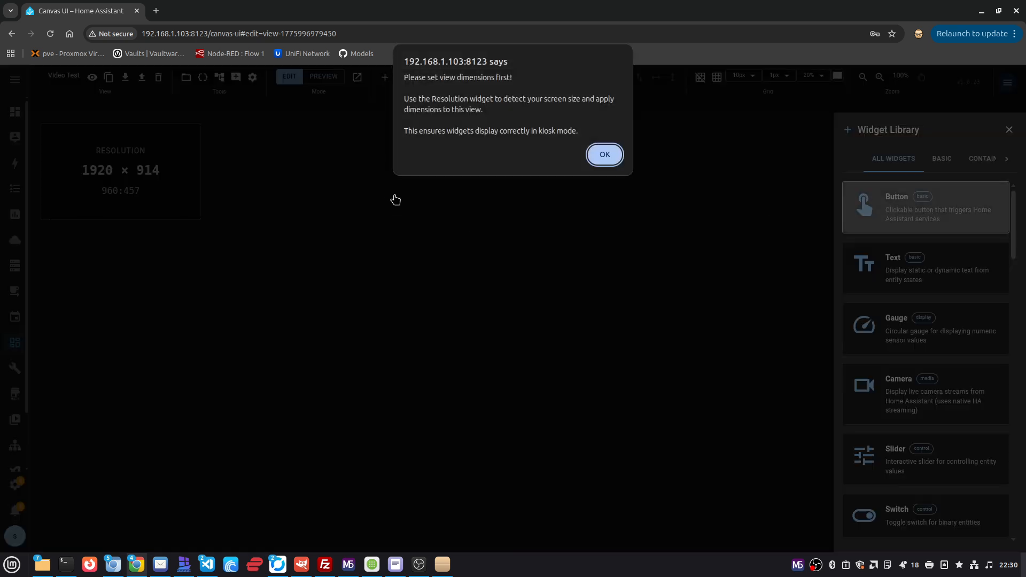
{"action": "left_click", "coordinate": [604, 155]}
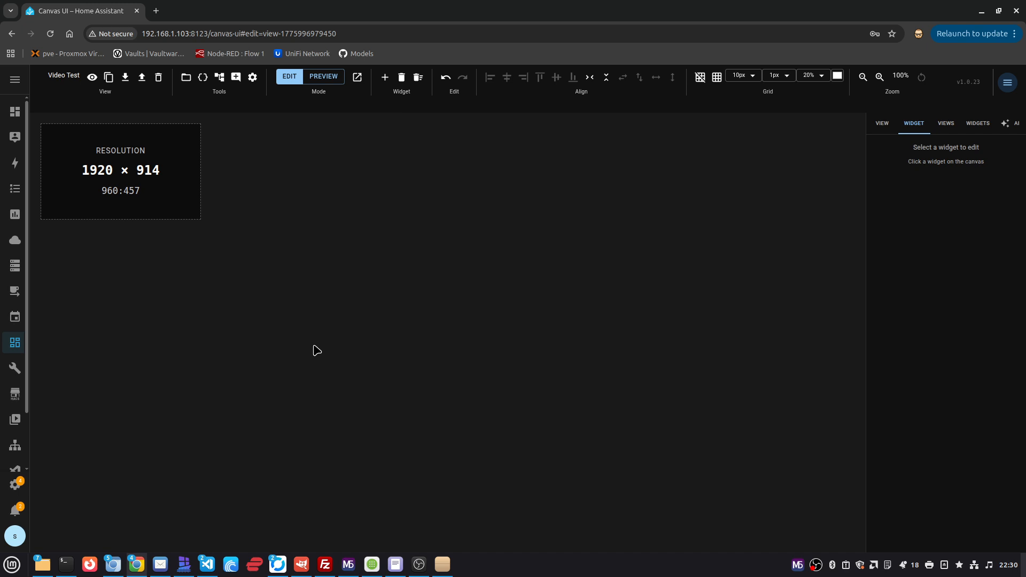
- Move the Resolution widget slightly down and to the right on the canvas
{"action": "left_click", "coordinate": [82, 136]}
{"action": "left_click_drag", "start_coordinate": [120, 153], "coordinate": [159, 164]}
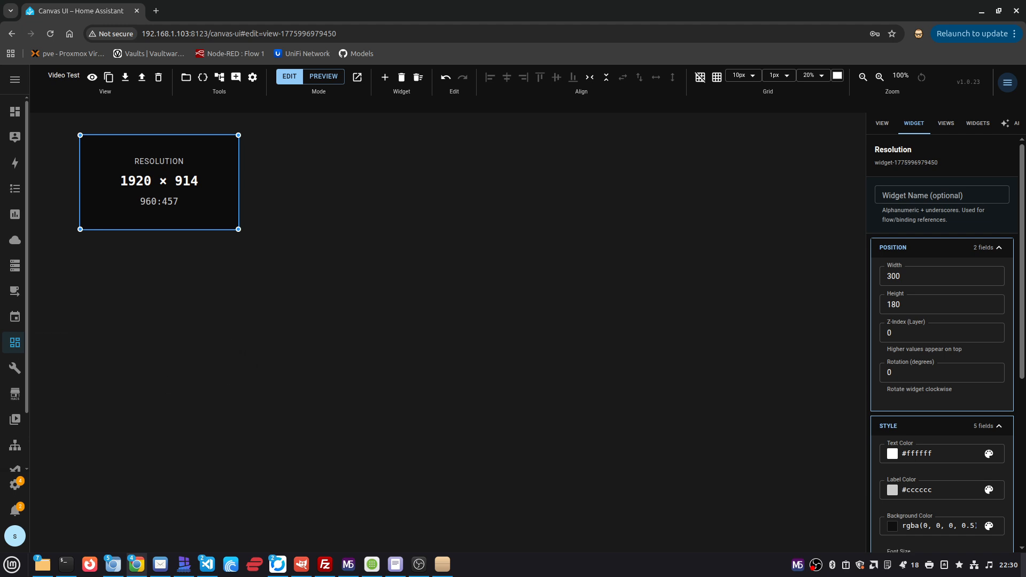
{"action": "left_click_drag", "start_coordinate": [0, 179], "coordinate": [626, 75]}
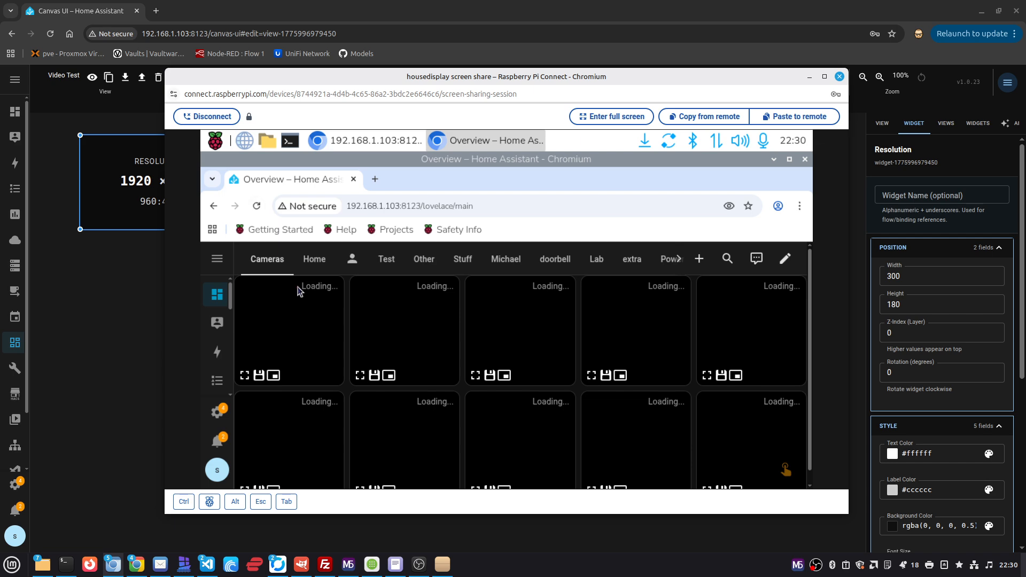
{"action": "left_click_drag", "start_coordinate": [314, 76], "coordinate": [0, 122]}
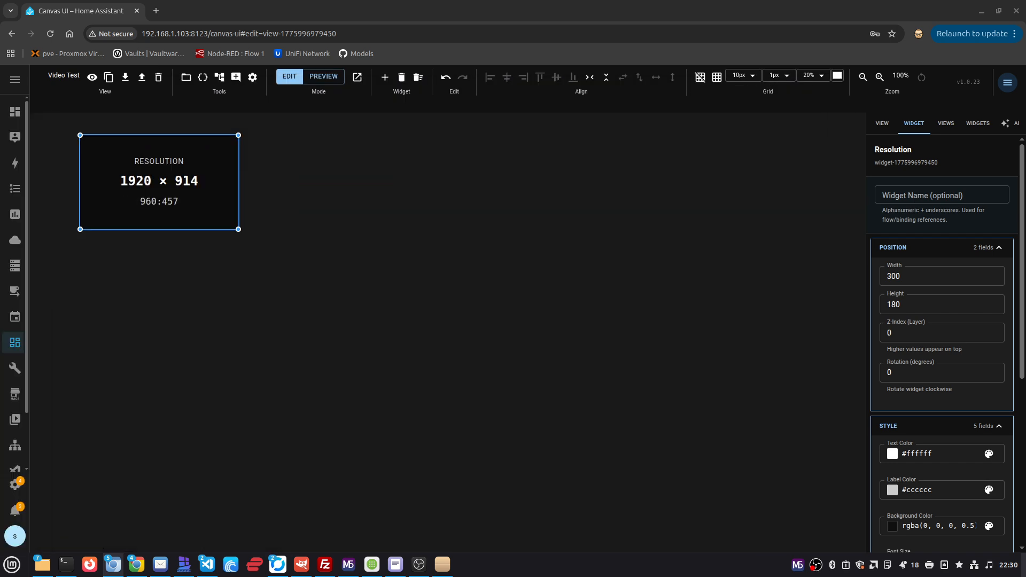
- Open the view's kiosk page, sign in to Home Assistant with the saved username and password, and close the page
{"action": "left_click", "coordinate": [357, 78]}
{"action": "left_click", "coordinate": [550, 314]}
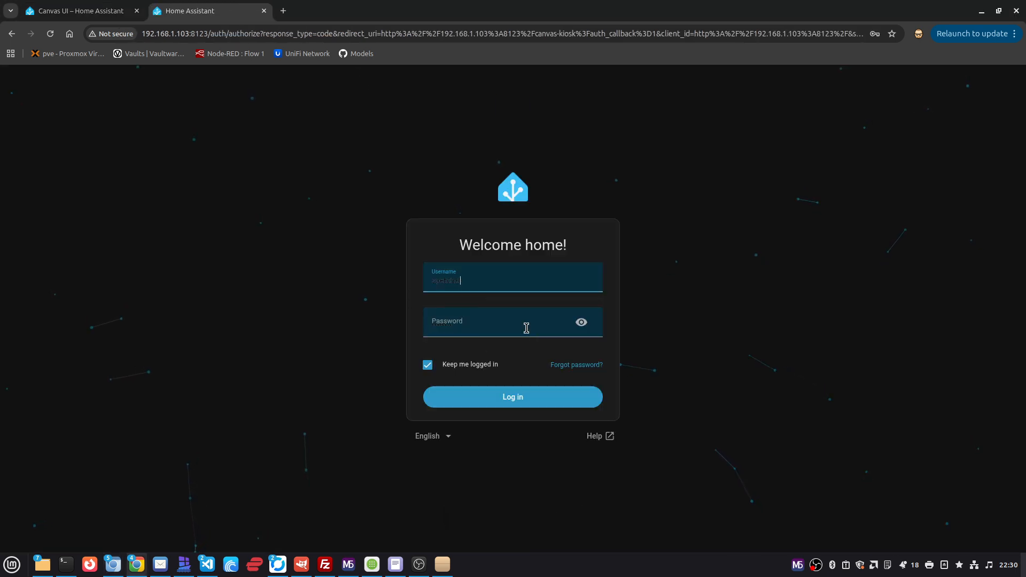
{"action": "left_click", "coordinate": [500, 396]}
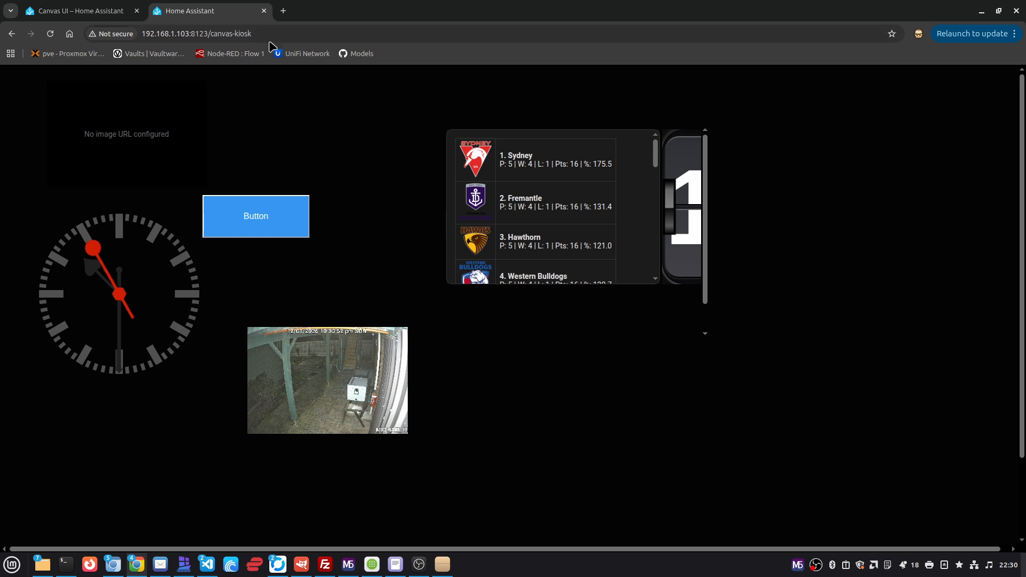
{"action": "left_click", "coordinate": [264, 11]}
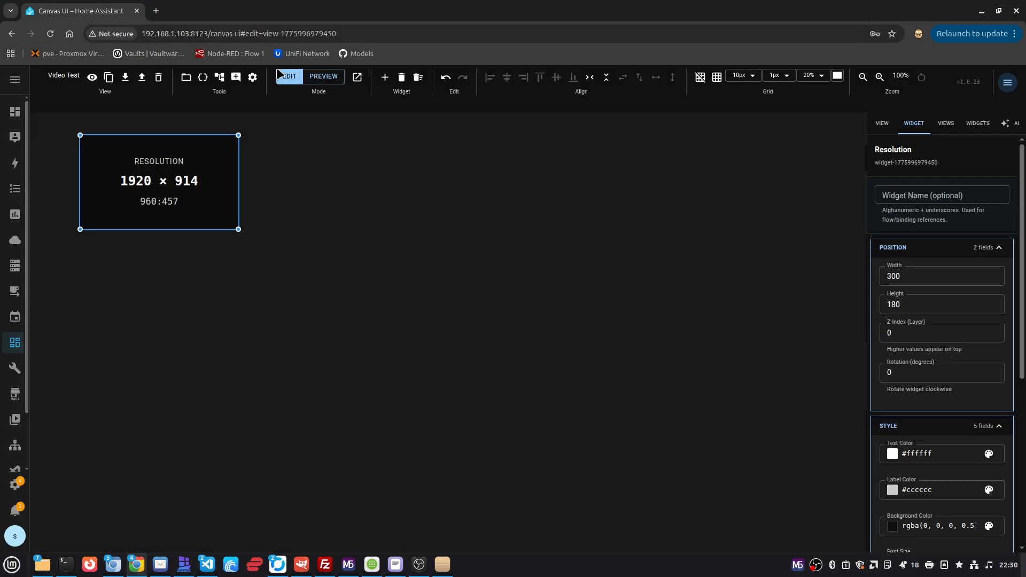
- Reopen the Video Test kiosk page, copy its URL, and close that page again
{"action": "left_click", "coordinate": [358, 79]}
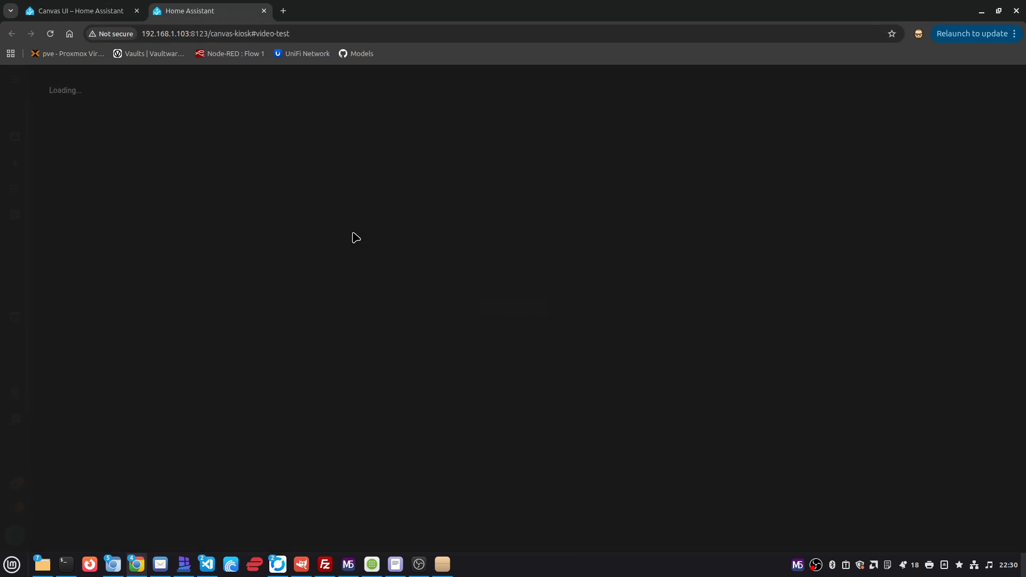
{"action": "left_click", "coordinate": [325, 38]}
{"action": "right_click", "coordinate": [238, 36]}
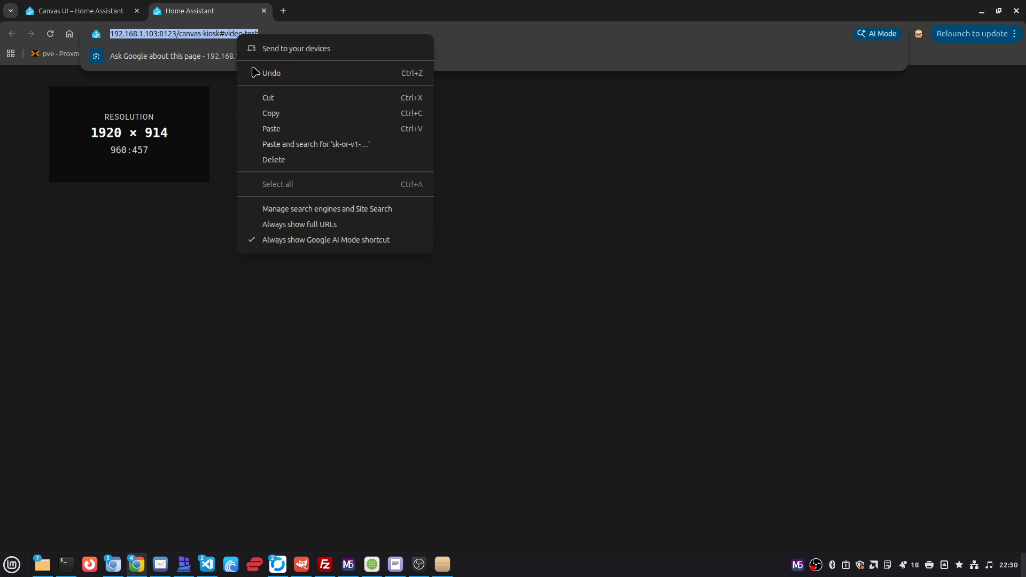
{"action": "left_click", "coordinate": [266, 113]}
{"action": "left_click", "coordinate": [264, 10]}
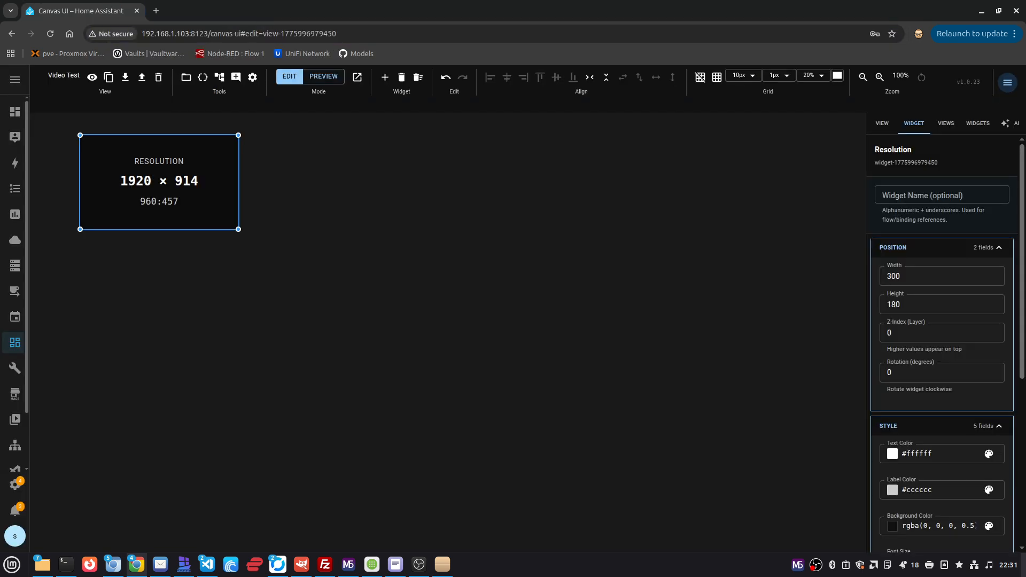
- In the Raspberry Pi Connect remote session, load the copied canvas-kiosk#video-test URL and show it full screen to read the display's resolution
{"action": "left_click_drag", "start_coordinate": [0, 161], "coordinate": [512, 66]}
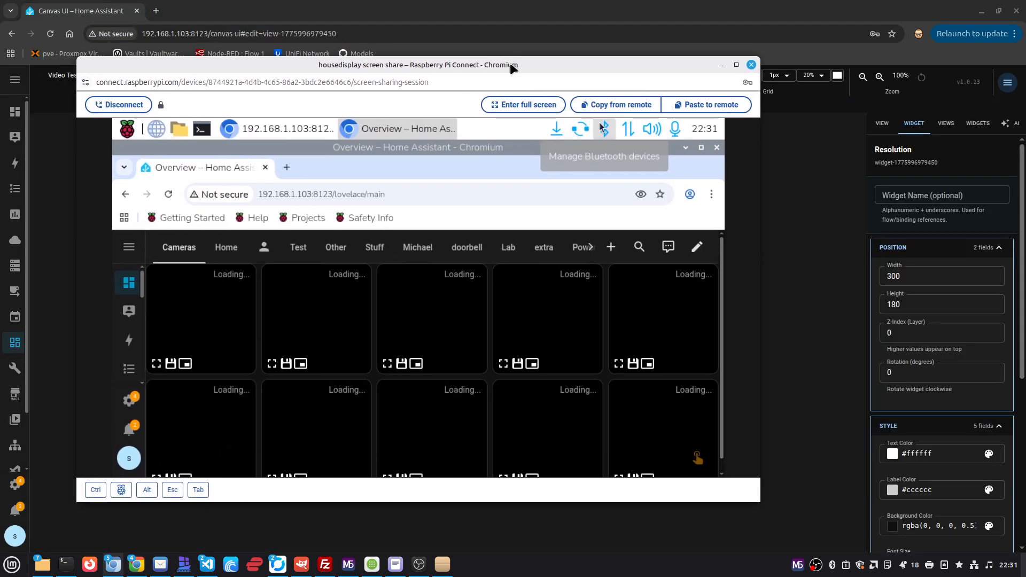
{"action": "left_click", "coordinate": [402, 195]}
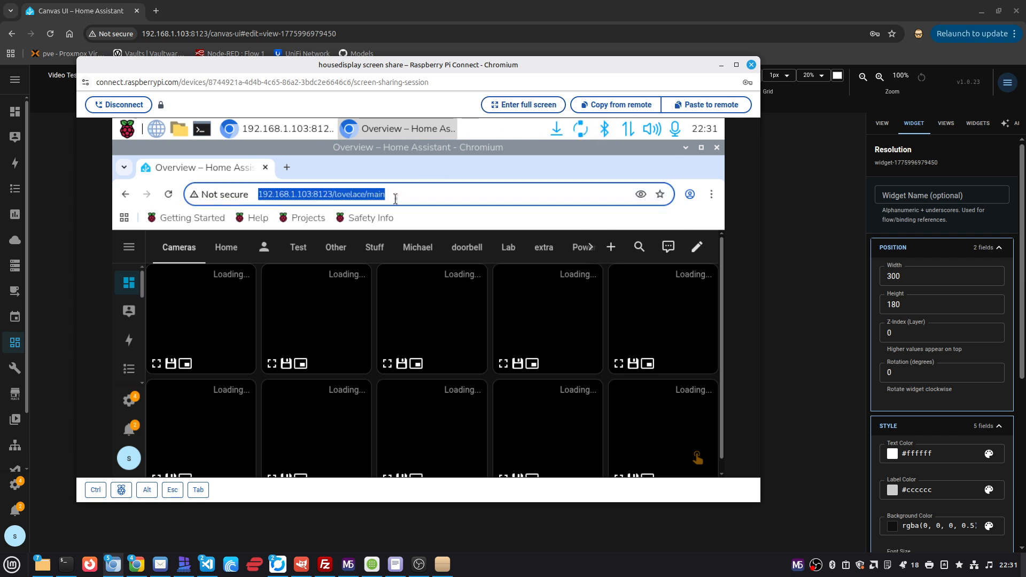
{"action": "left_click", "coordinate": [706, 105]}
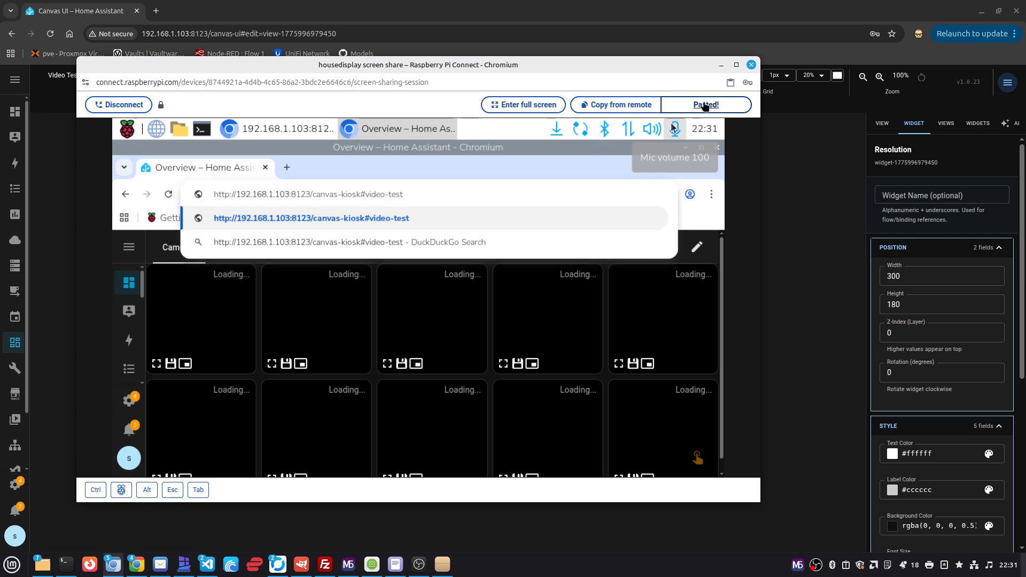
{"action": "key", "text": "Return"}
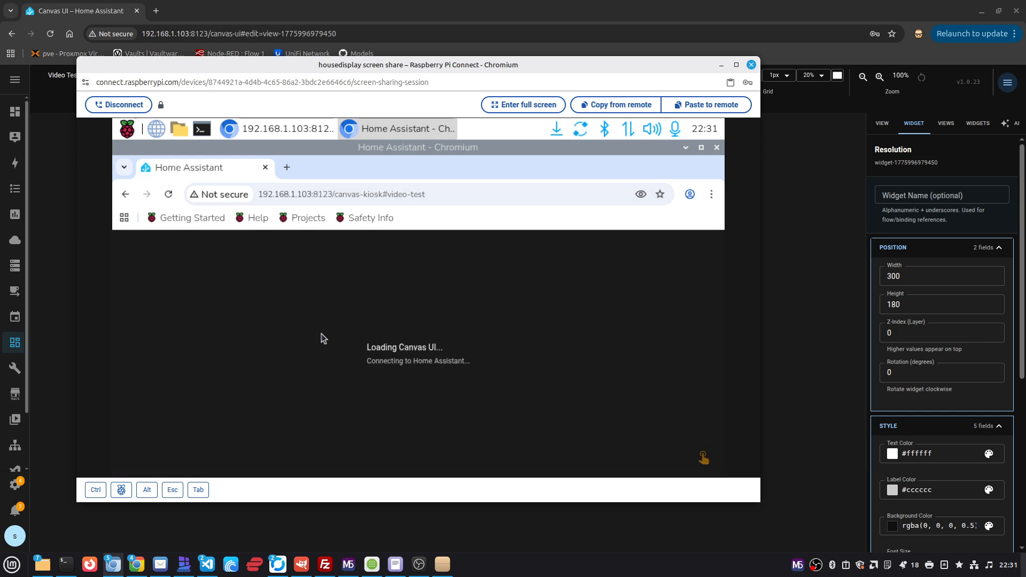
{"action": "left_click", "coordinate": [169, 196]}
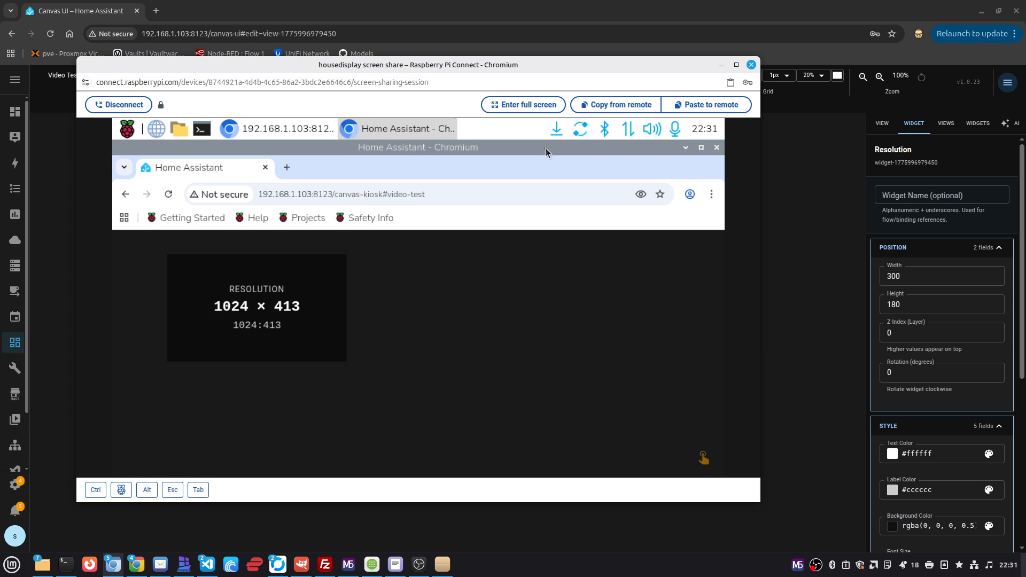
{"action": "key", "text": "F11"}
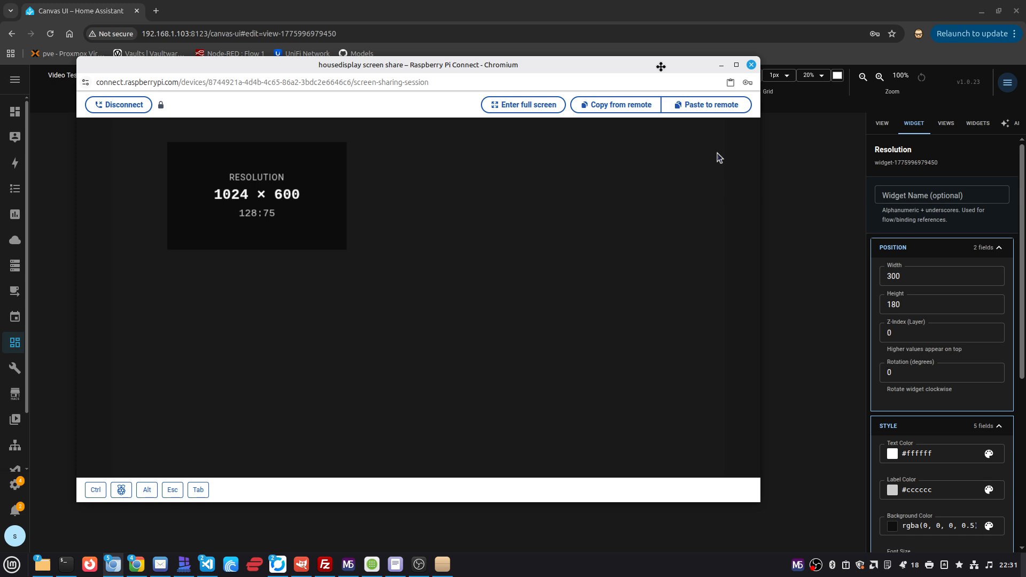
{"action": "left_click_drag", "start_coordinate": [661, 67], "coordinate": [0, 123]}
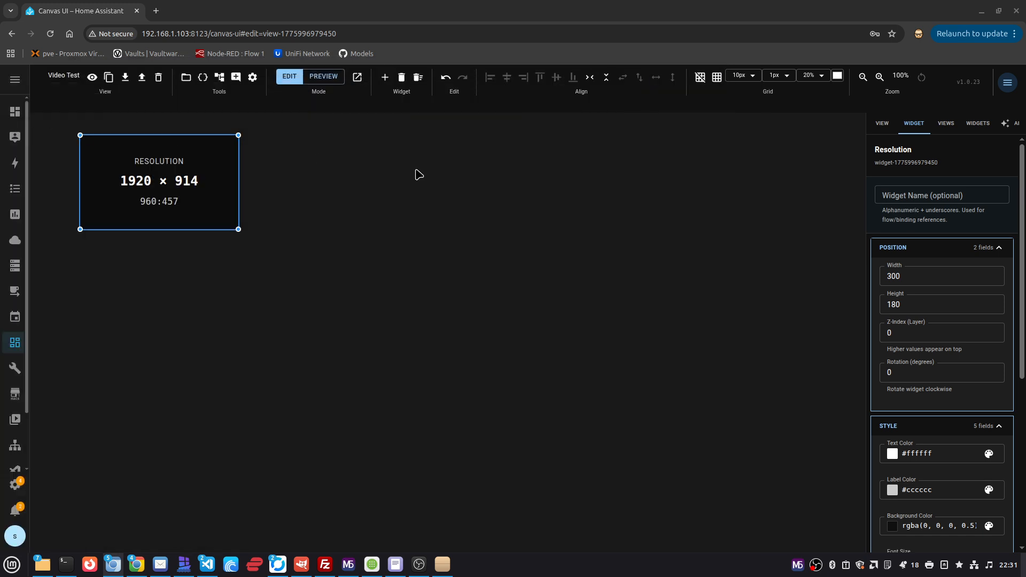
- Set the Video Test view's resolution to Custom, with a width of 1024 px and a height of 600 px
{"action": "left_click", "coordinate": [882, 124]}
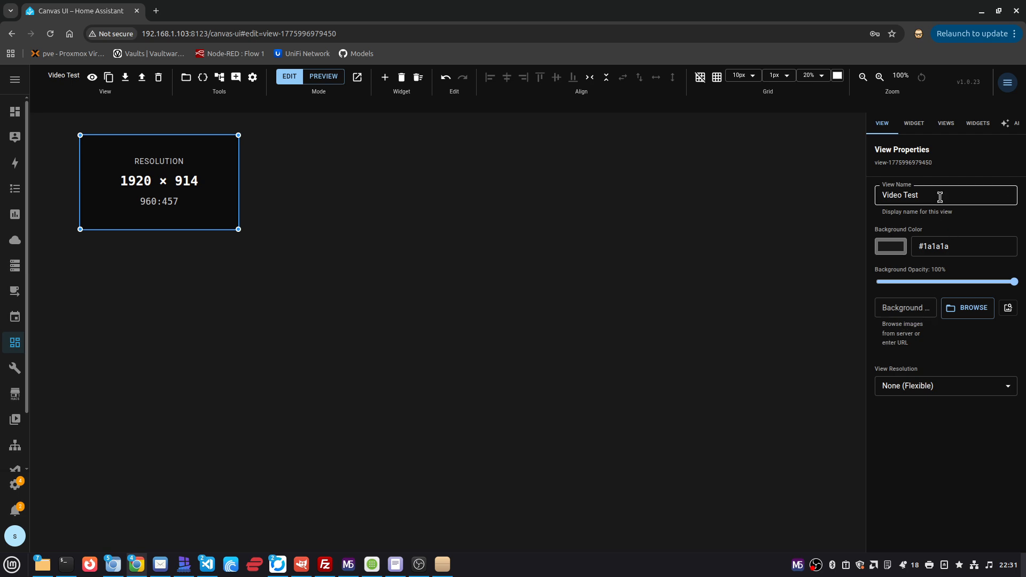
{"action": "left_click", "coordinate": [943, 387]}
{"action": "left_click", "coordinate": [903, 469]}
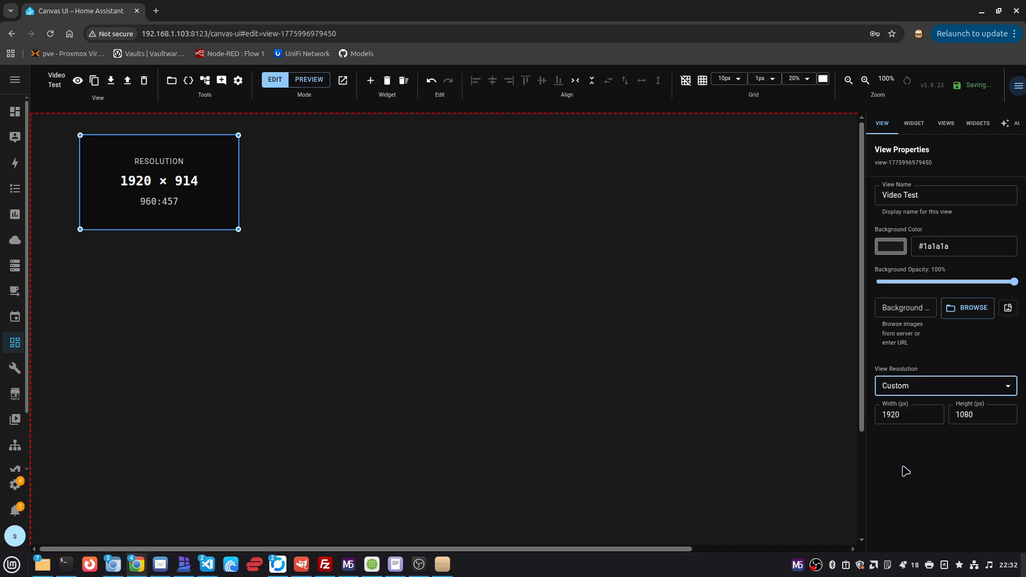
{"action": "double_click", "coordinate": [908, 414]}
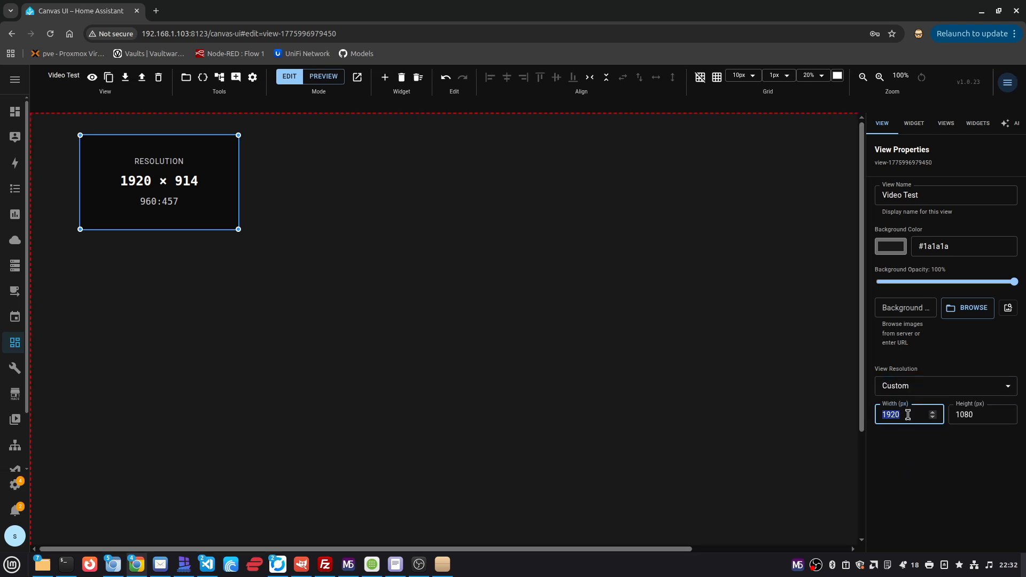
{"action": "type", "text": "1024"}
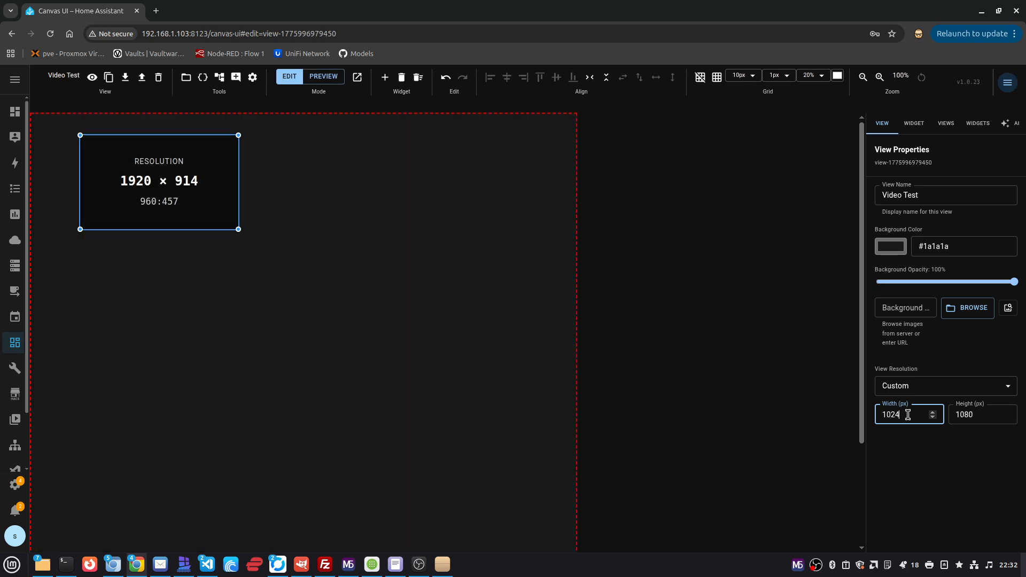
{"action": "left_click", "coordinate": [962, 415]}
{"action": "double_click", "coordinate": [965, 416]}
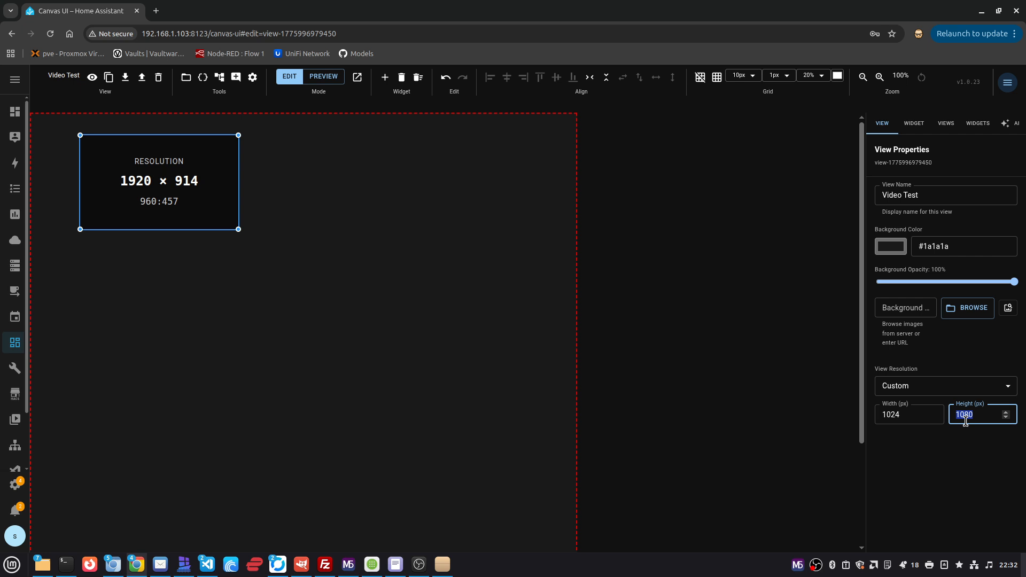
{"action": "type", "text": "600"}
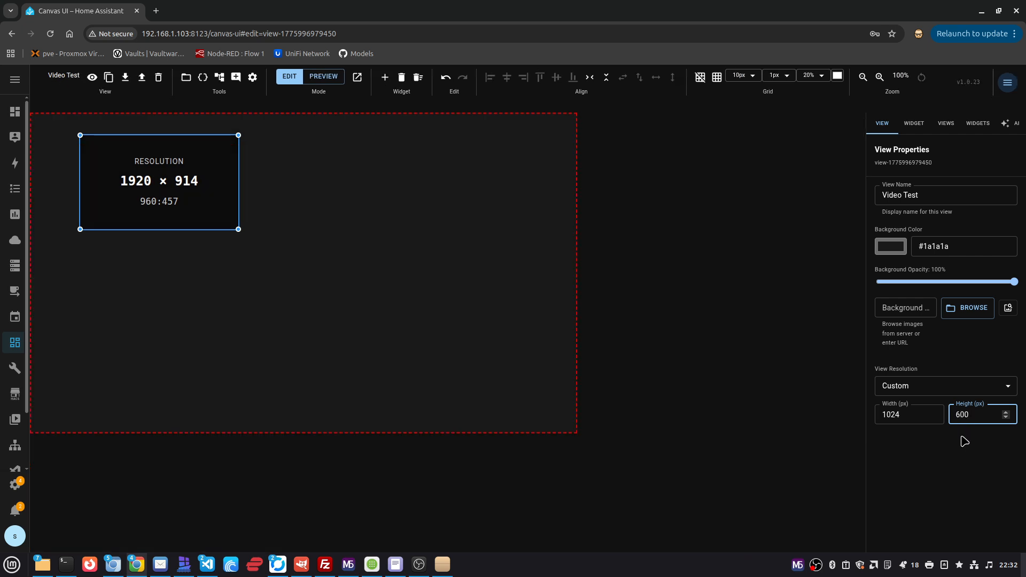
- Delete the Resolution widget from the canvas and confirm the deletion
{"action": "left_click", "coordinate": [658, 442]}
{"action": "key", "text": "Delete"}
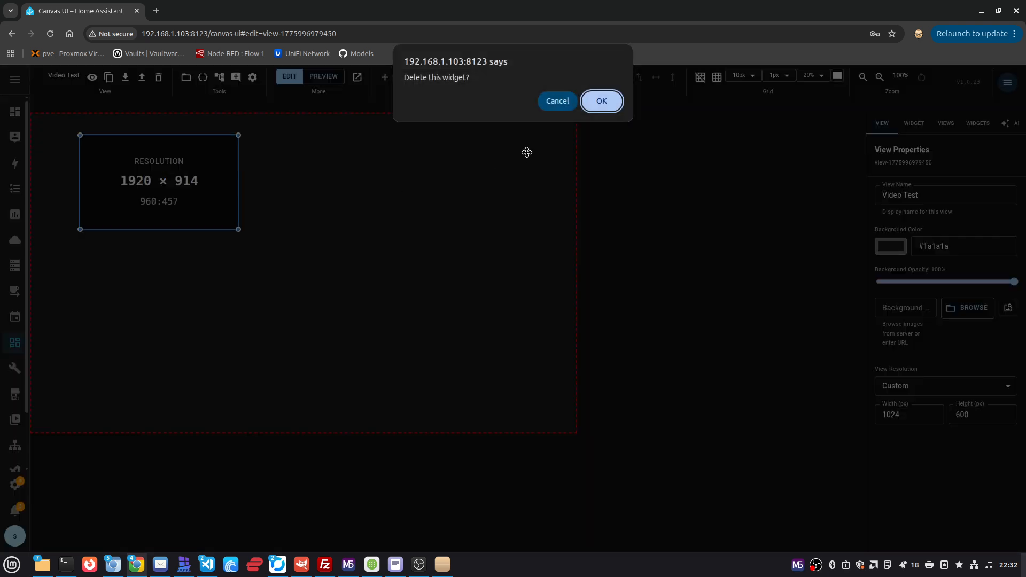
{"action": "left_click", "coordinate": [601, 102]}
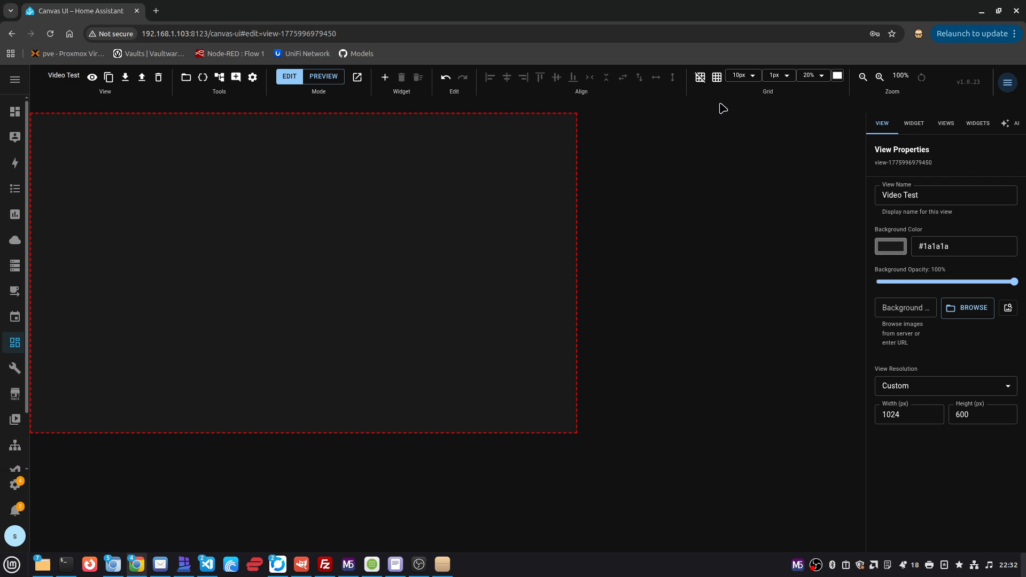
- Add an Icon widget from the widget library and name it icon_
{"action": "left_click", "coordinate": [385, 77]}
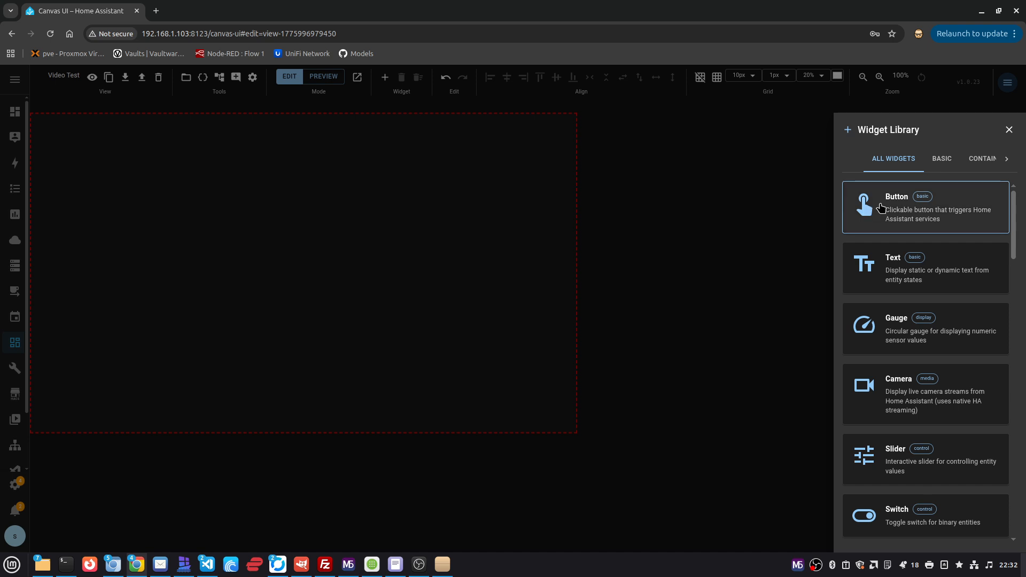
{"action": "scroll", "coordinate": [903, 352], "scroll_direction": "down", "scroll_amount": 1}
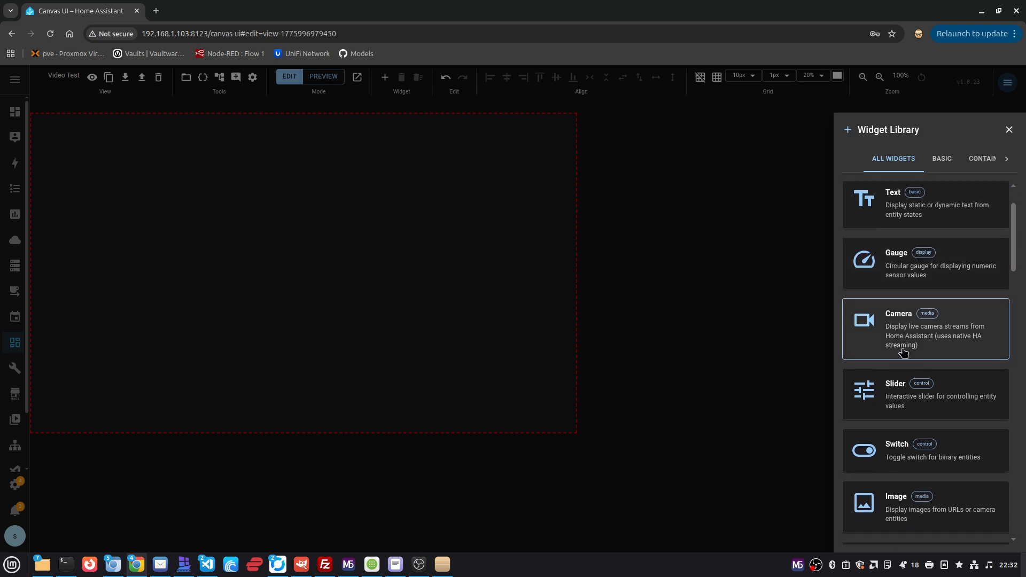
{"action": "scroll", "coordinate": [903, 352], "scroll_direction": "down", "scroll_amount": 2}
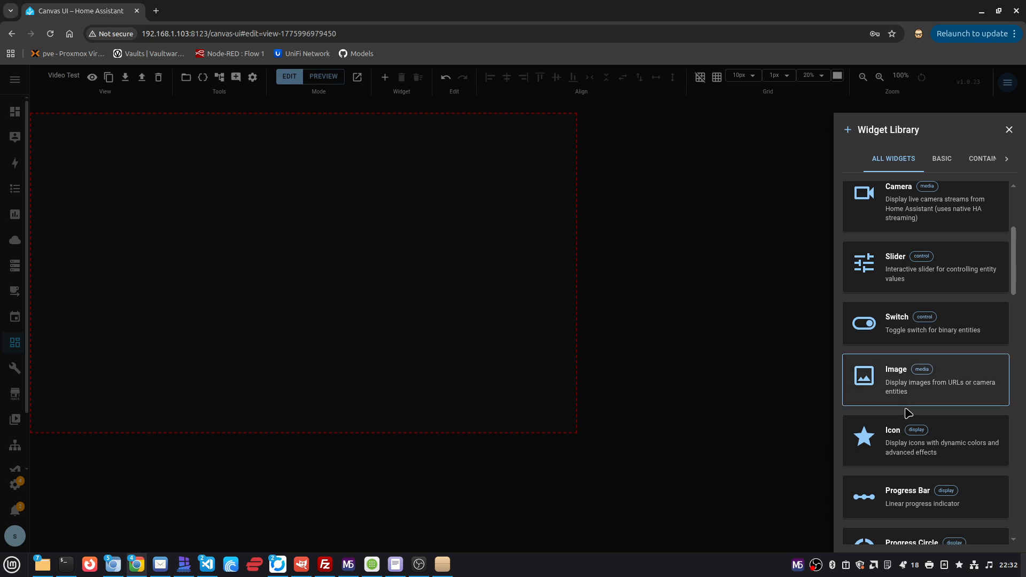
{"action": "left_click", "coordinate": [878, 441]}
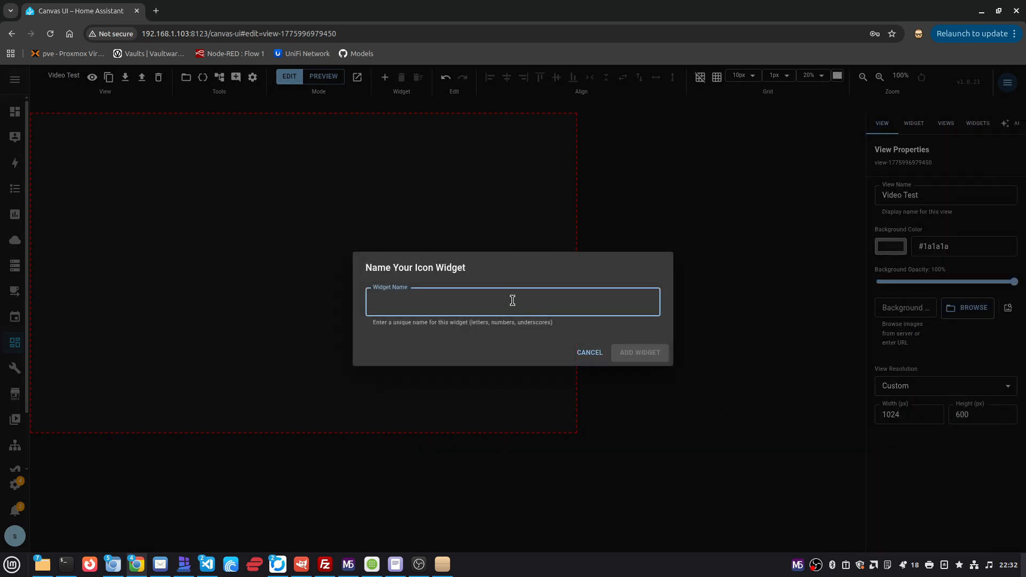
{"action": "type", "text": "icon1"}
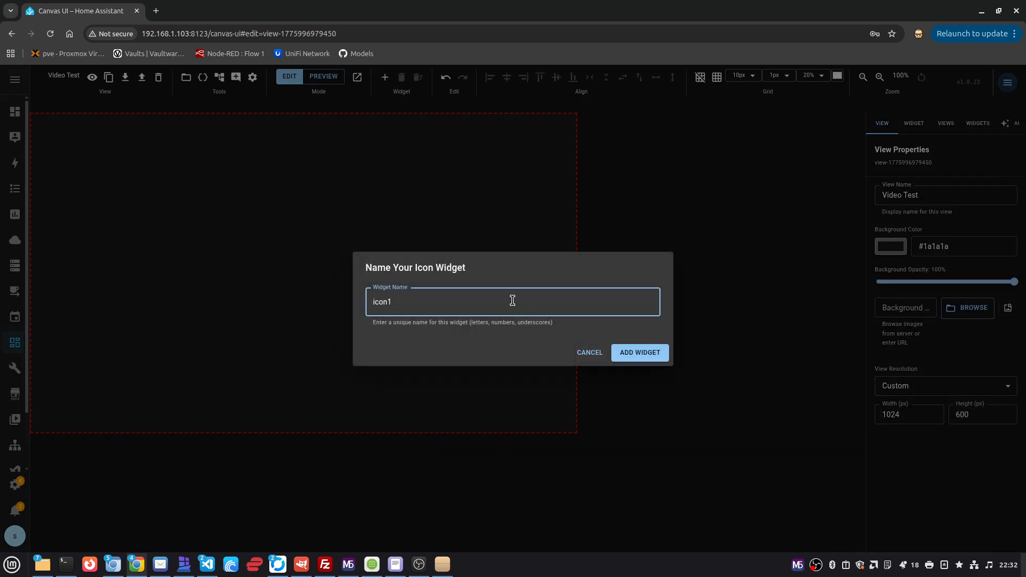
{"action": "key", "text": "BackSpace"}
{"action": "type", "text": "]"}
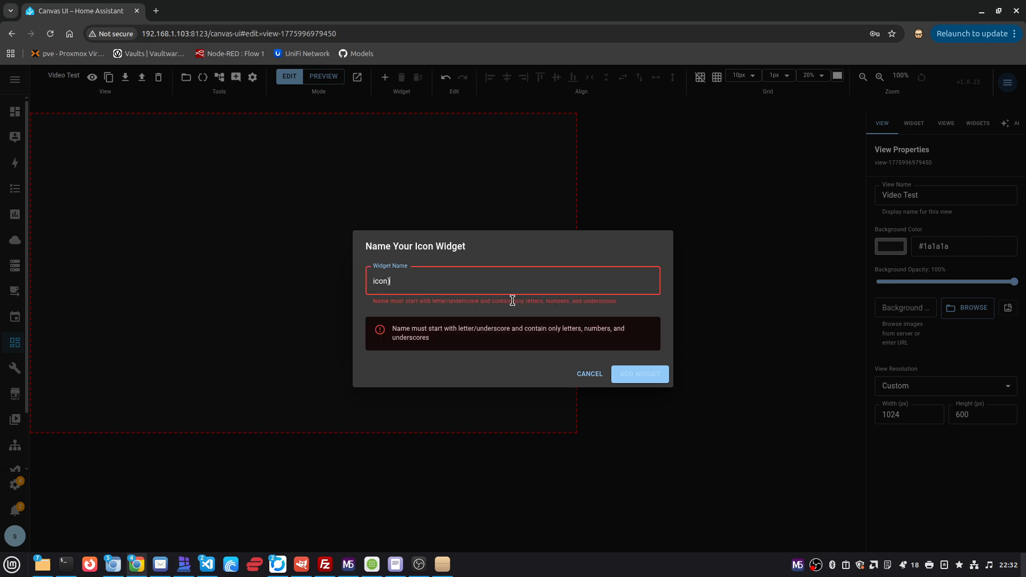
{"action": "key", "text": "BackSpace"}
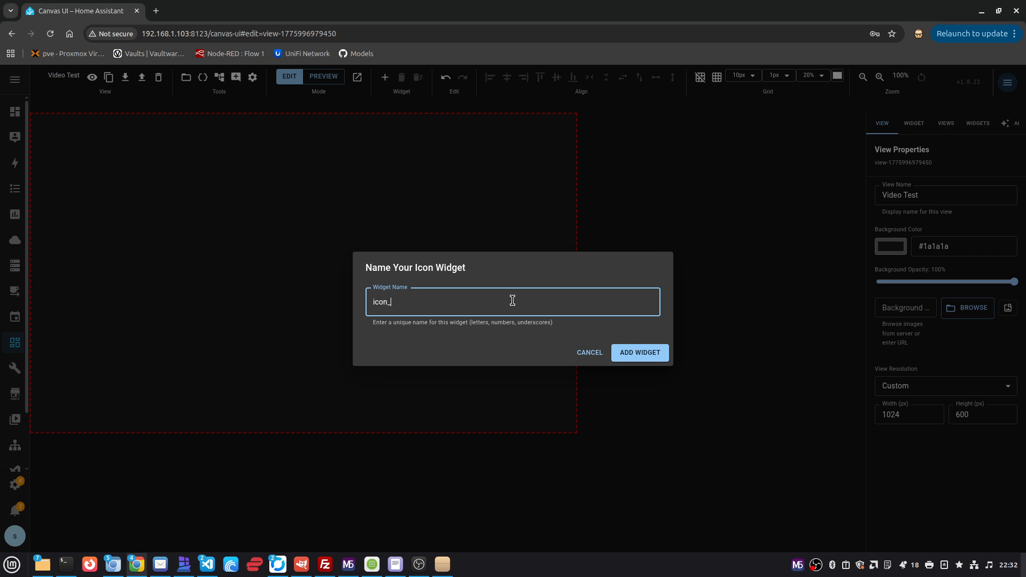
{"action": "left_click", "coordinate": [657, 354]}
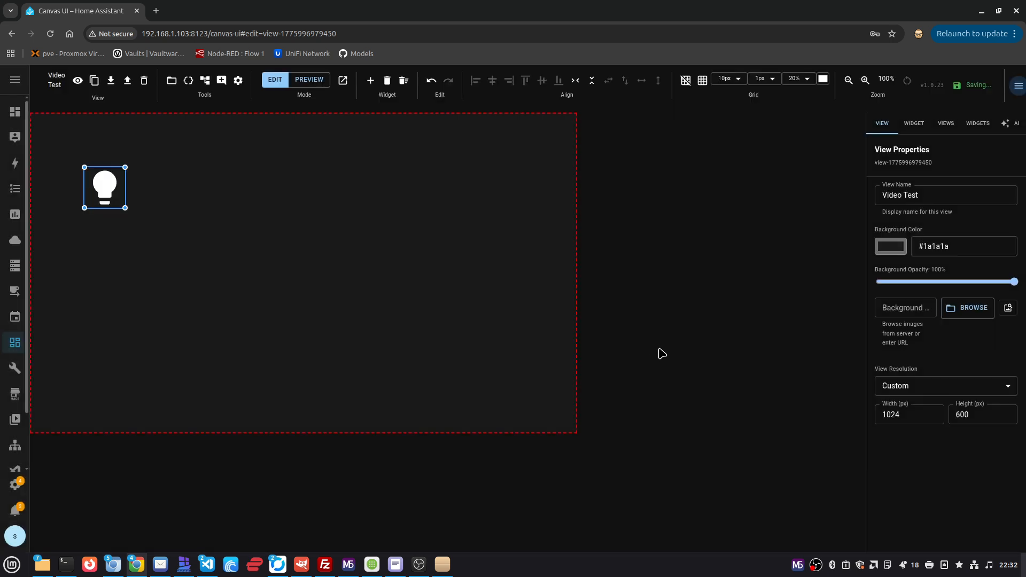
- Move the light bulb icon into the canvas's upper-left corner and place a pasted copy in the upper-right corner
{"action": "left_click_drag", "start_coordinate": [104, 194], "coordinate": [55, 142]}
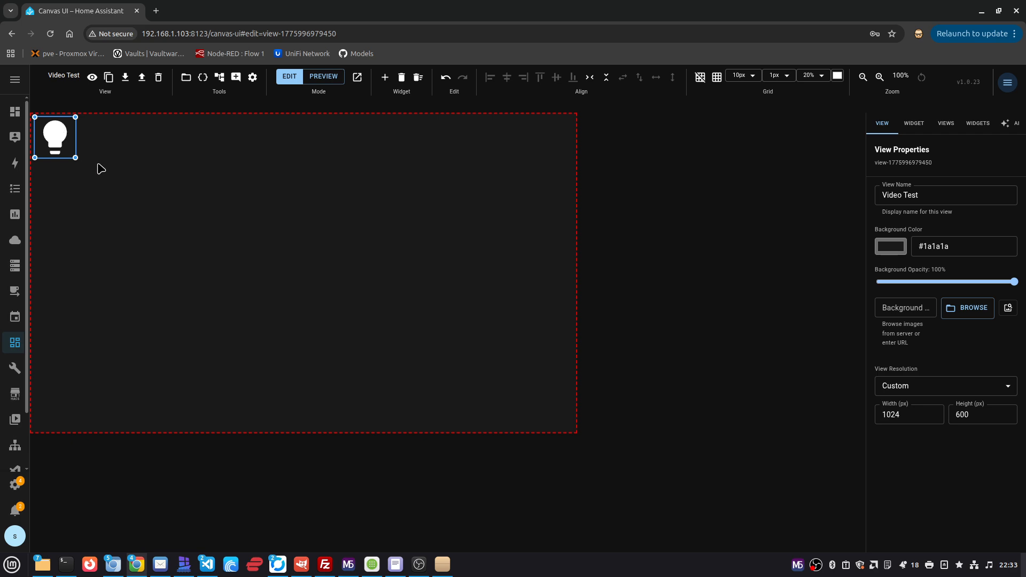
{"action": "key", "text": "ctrl+v"}
{"action": "left_click_drag", "start_coordinate": [71, 148], "coordinate": [557, 138]}
{"action": "key", "text": "ctrl+v"}
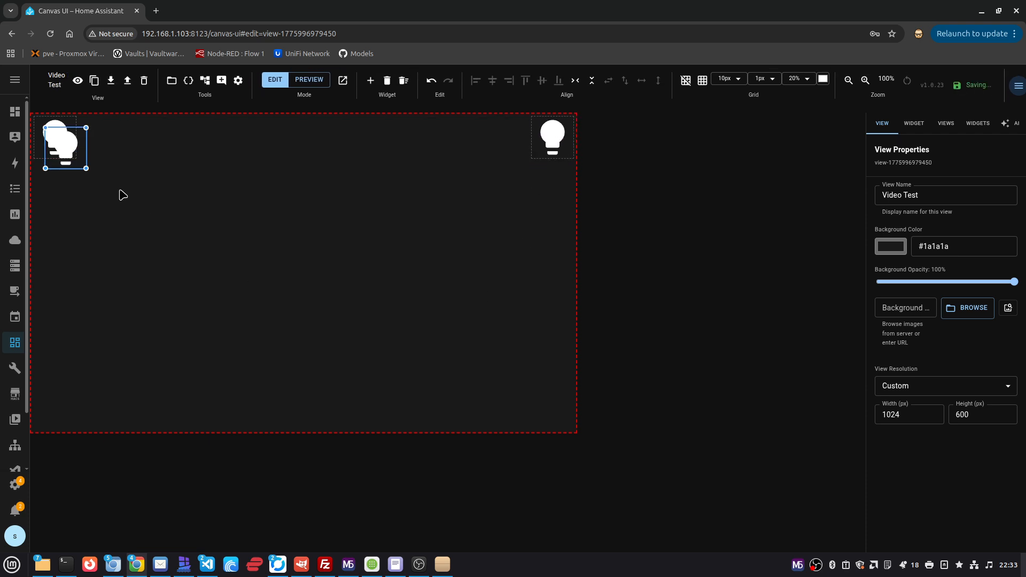
{"action": "key", "text": "Delete"}
{"action": "left_click", "coordinate": [227, 218]}
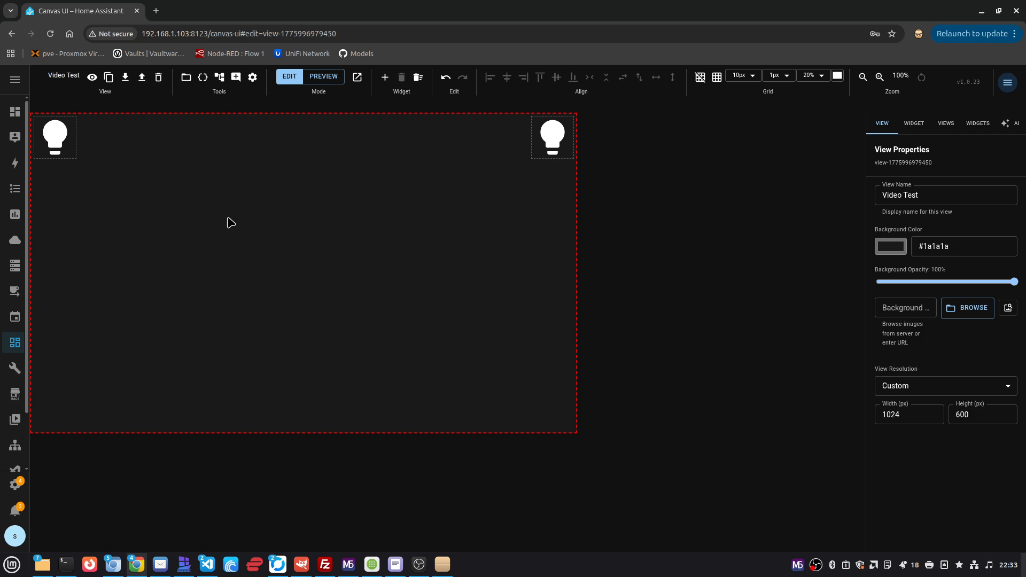
- Paste another copy of the light bulb icon and place it in the canvas's lower-right corner, removing any surplus copy
{"action": "key", "text": "ctrl+v"}
{"action": "left_click_drag", "start_coordinate": [77, 144], "coordinate": [563, 404]}
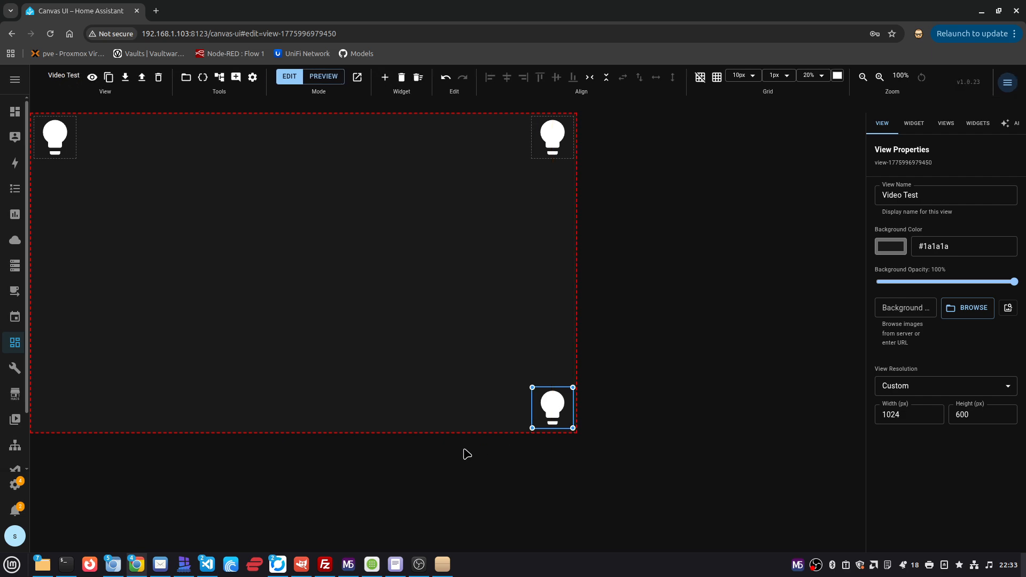
{"action": "key", "text": "ctrl+v"}
{"action": "key", "text": "Delete"}
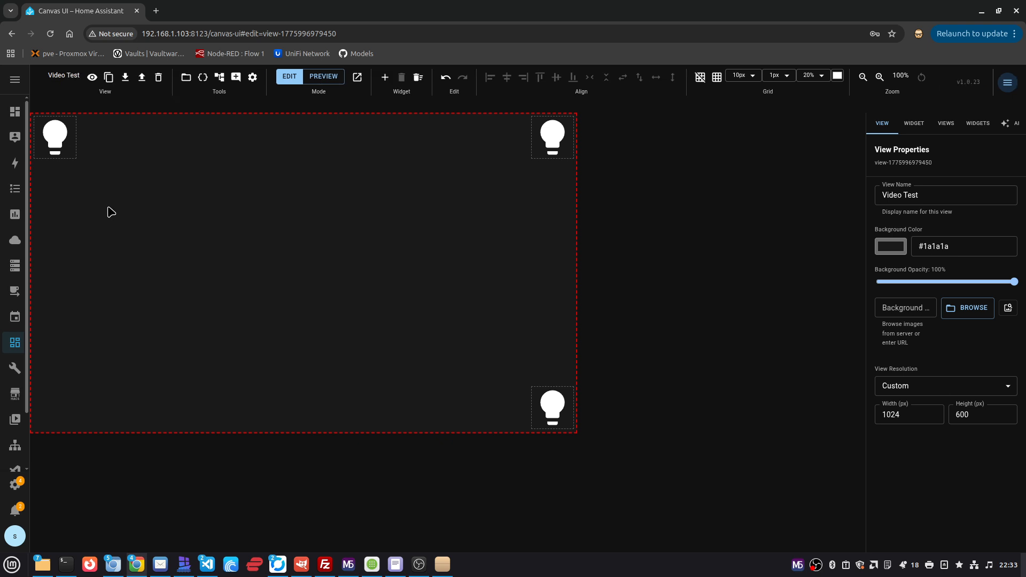
- List the view's widgets and paste one more light bulb icon into the canvas's lower-left corner
{"action": "left_click", "coordinate": [977, 122]}
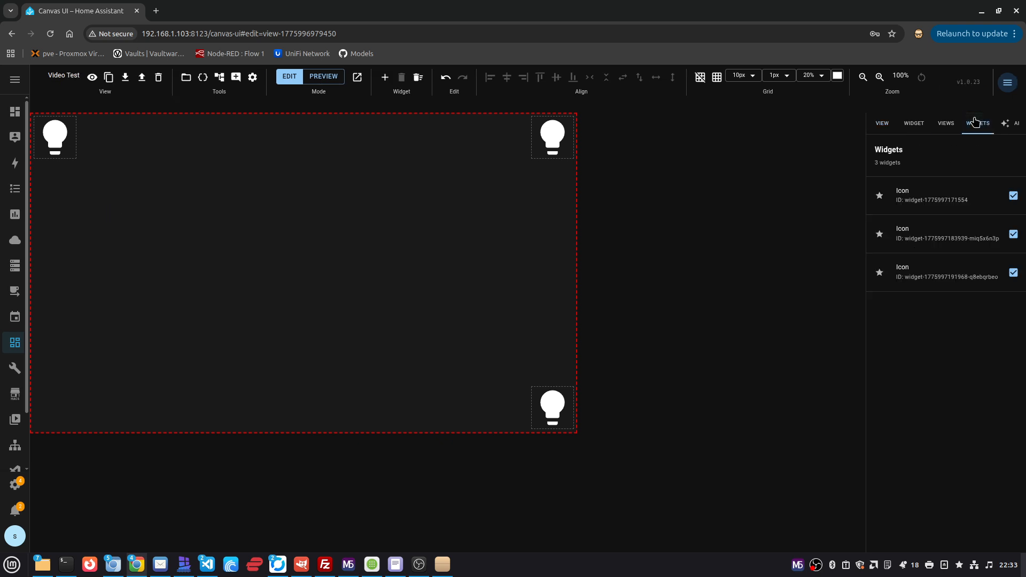
{"action": "key", "text": "ctrl+v"}
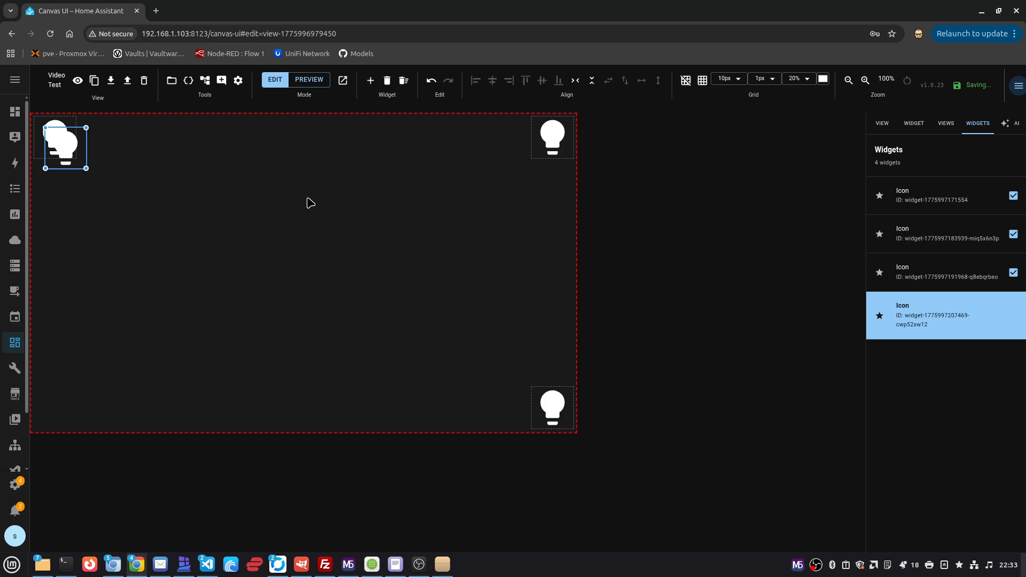
{"action": "left_click_drag", "start_coordinate": [62, 144], "coordinate": [53, 403]}
{"action": "left_click", "coordinate": [139, 385]}
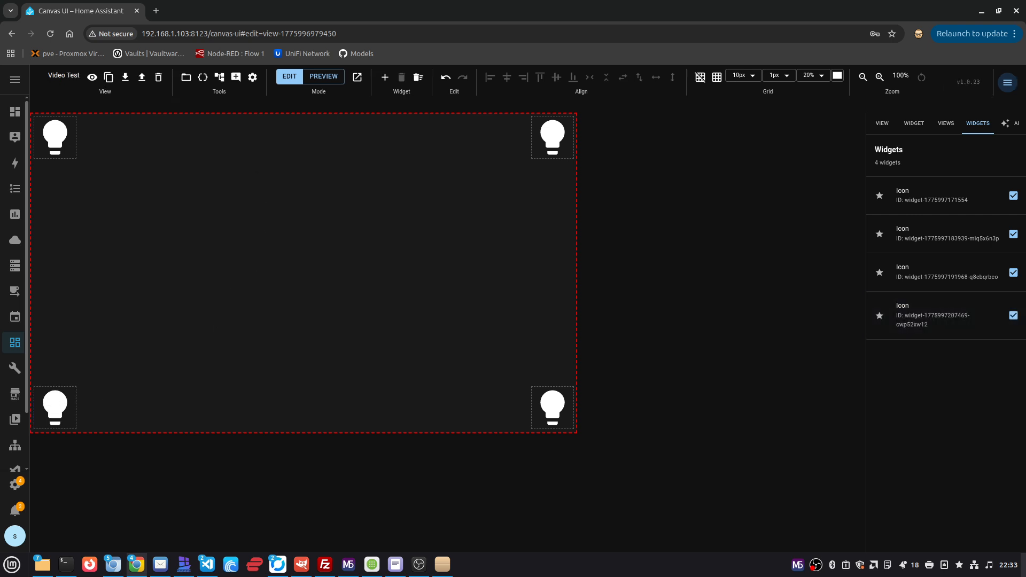
- Switch to the Raspberry Pi Connect session, reload the full-screen kiosk page to check the icons' corner positions, and move the session window away
{"action": "left_click_drag", "start_coordinate": [0, 148], "coordinate": [299, 68]}
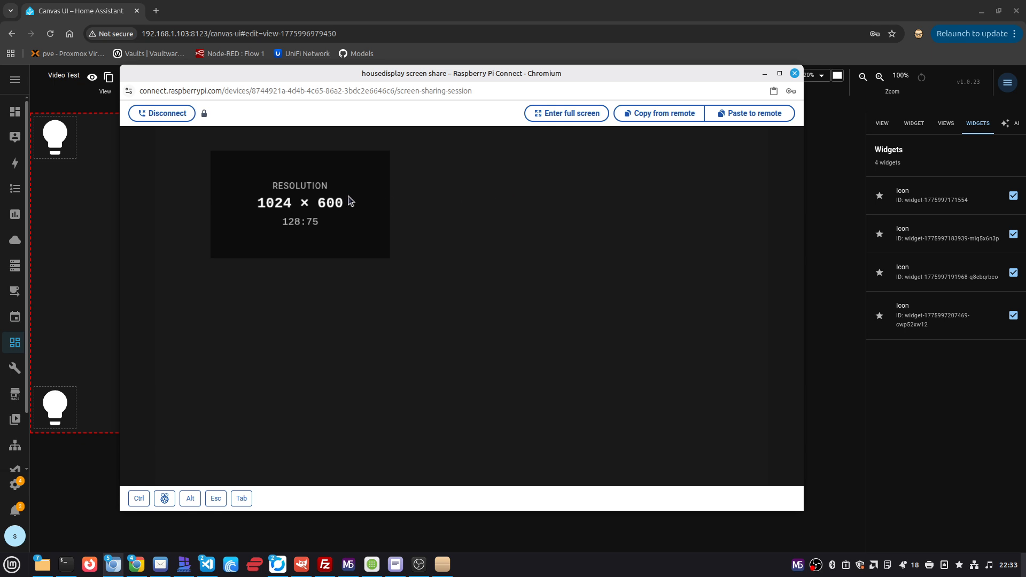
{"action": "right_click", "coordinate": [418, 205]}
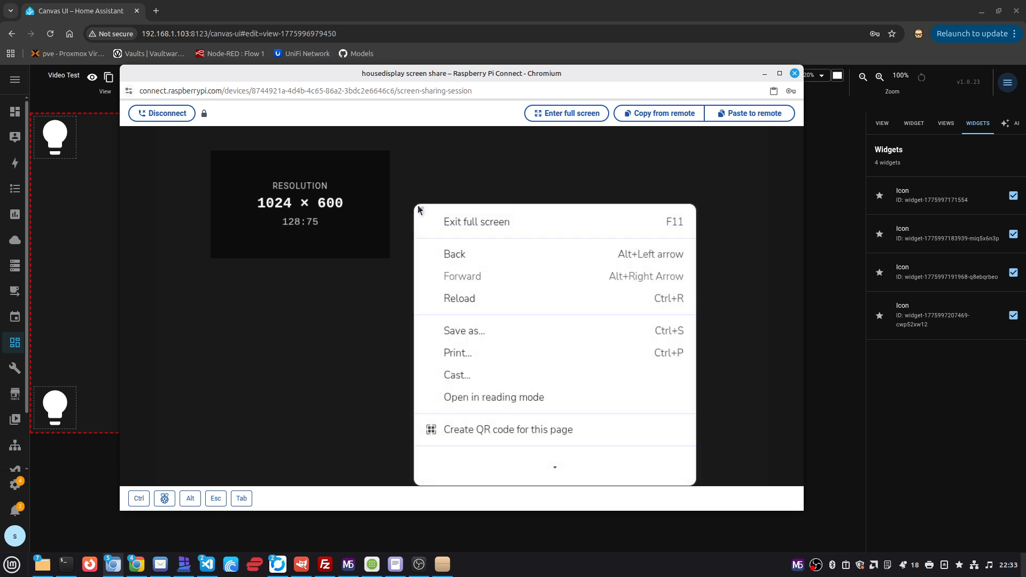
{"action": "left_click", "coordinate": [456, 300]}
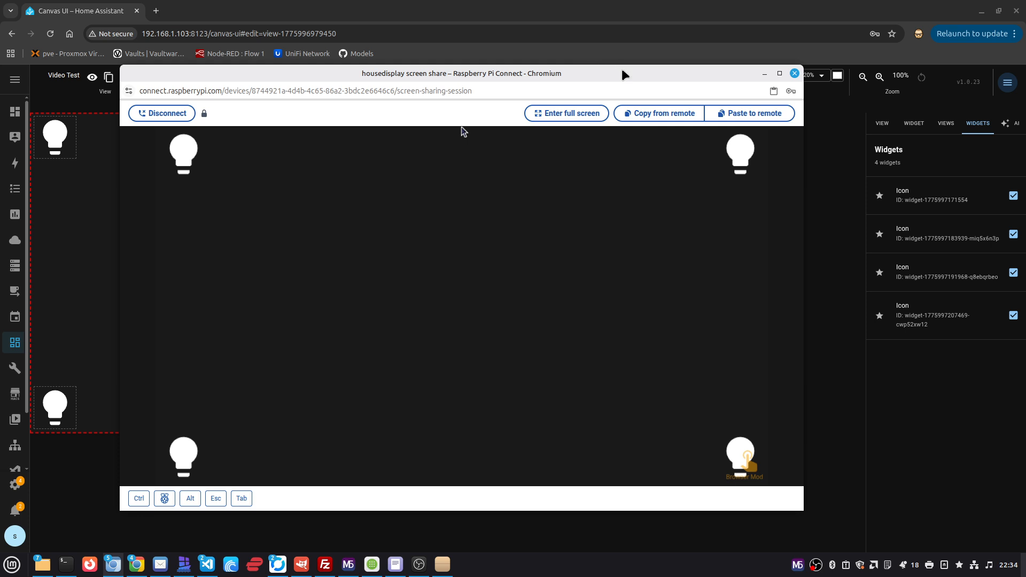
{"action": "left_click_drag", "start_coordinate": [625, 75], "coordinate": [0, 118]}
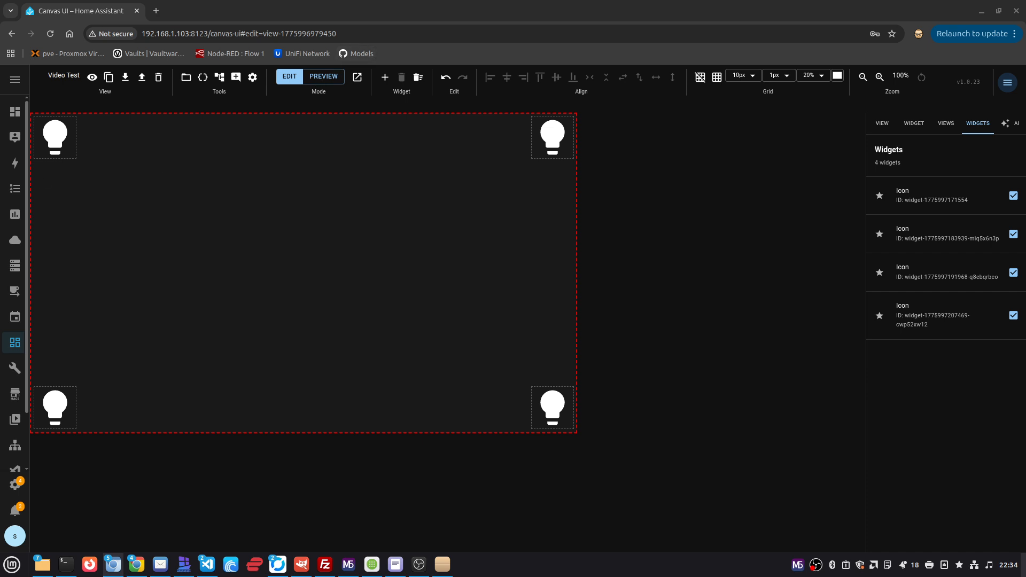
- Bring back the remote session, exit its browser's full screen, highlight the kiosk page's URL, and move the session window away
{"action": "left_click_drag", "start_coordinate": [0, 140], "coordinate": [696, 96]}
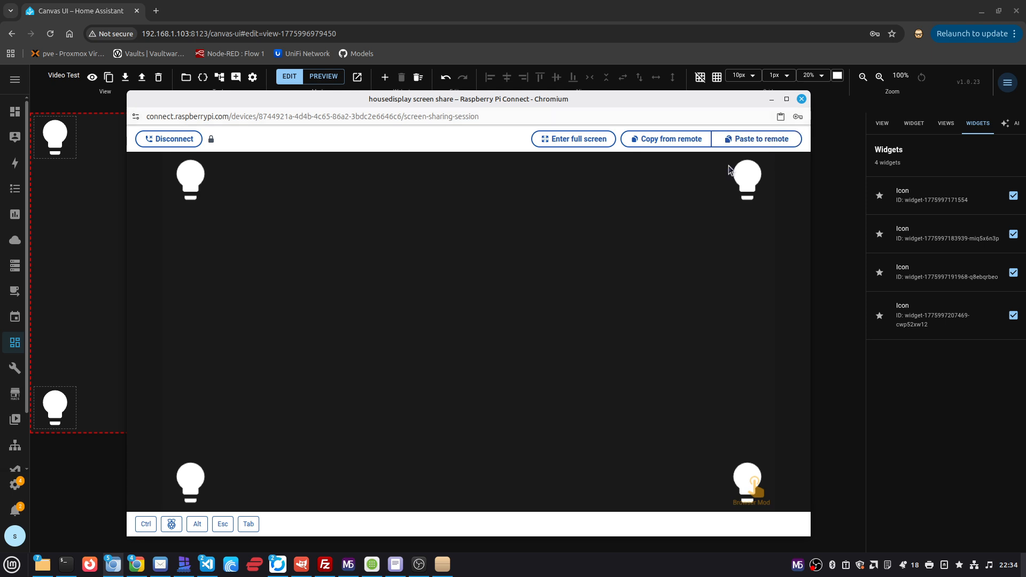
{"action": "key", "text": "F11"}
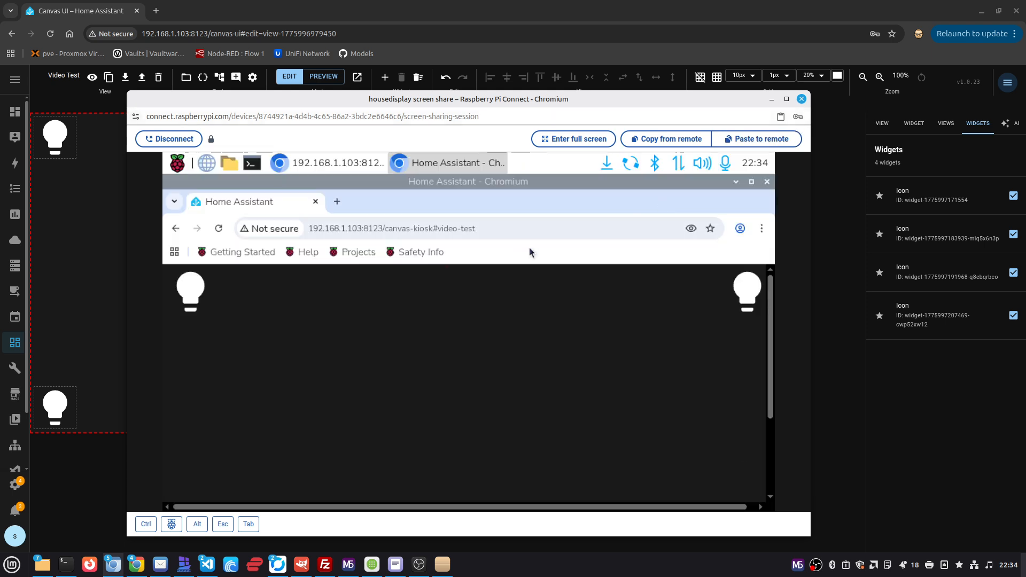
{"action": "left_click", "coordinate": [493, 232]}
{"action": "left_click_drag", "start_coordinate": [493, 232], "coordinate": [310, 234]}
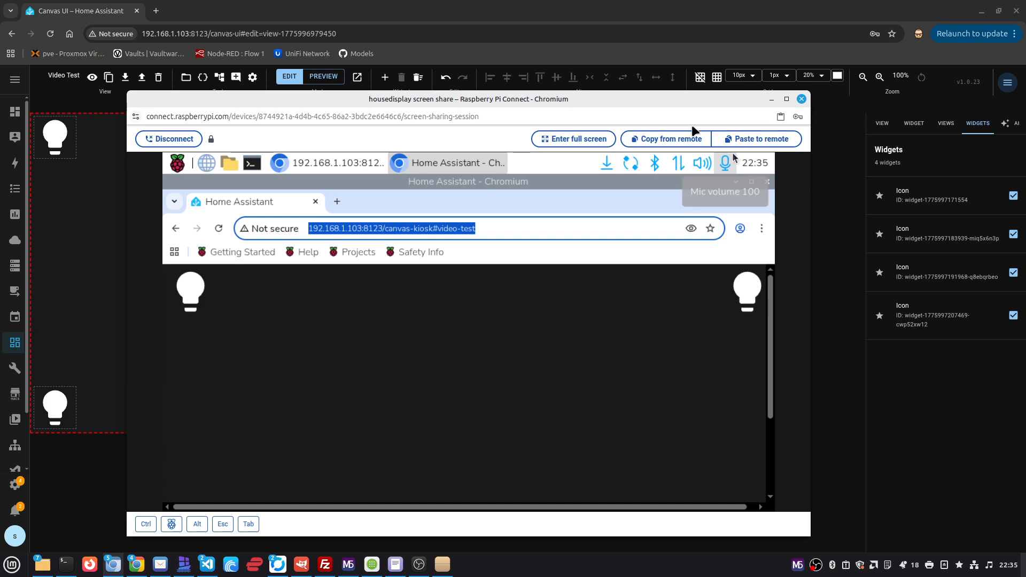
{"action": "left_click_drag", "start_coordinate": [678, 107], "coordinate": [0, 150]}
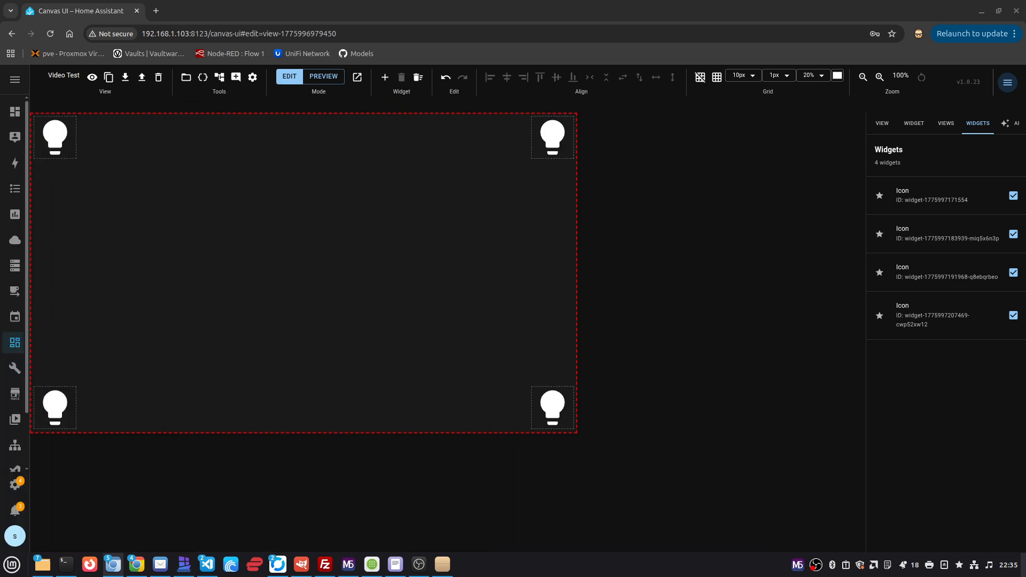